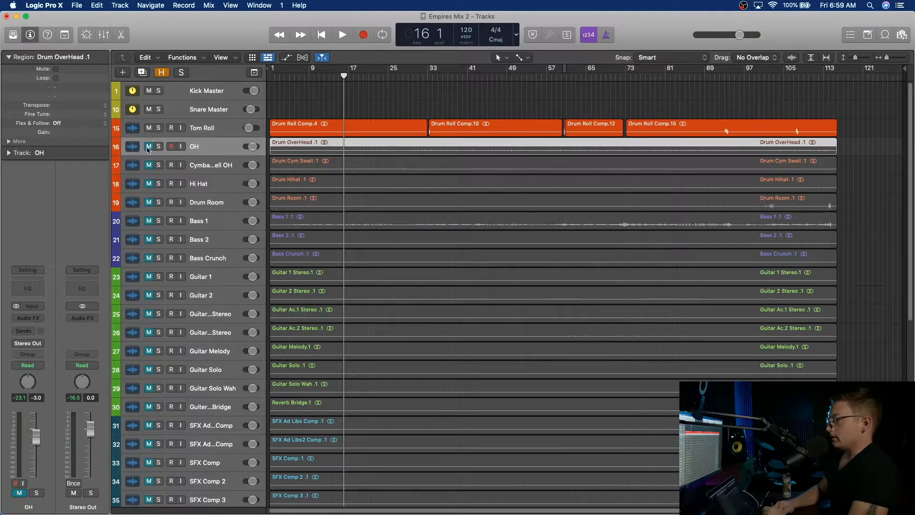
Unmute and solo the OH track and audition its overhead recording from about bar 17 to bar 24.
{"action": "left_click", "coordinate": [151, 147]}
{"action": "left_click", "coordinate": [159, 146]}
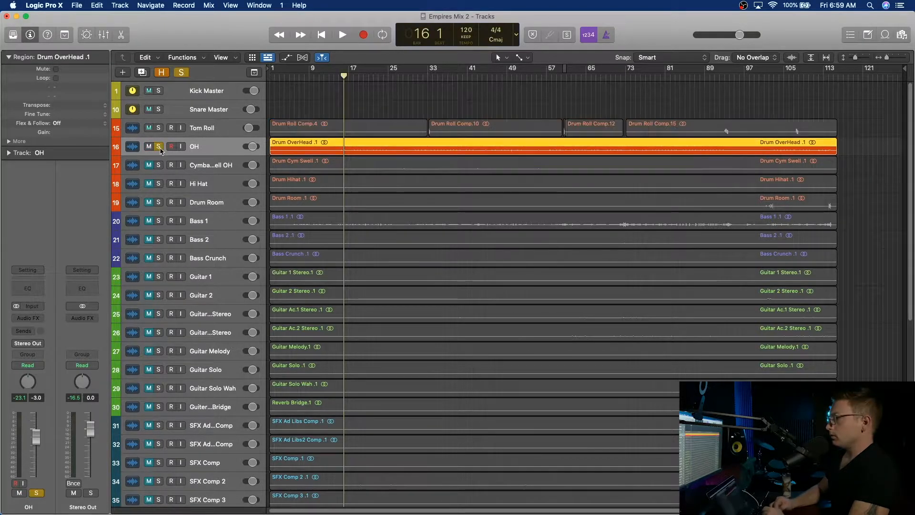
{"action": "left_click", "coordinate": [358, 76]}
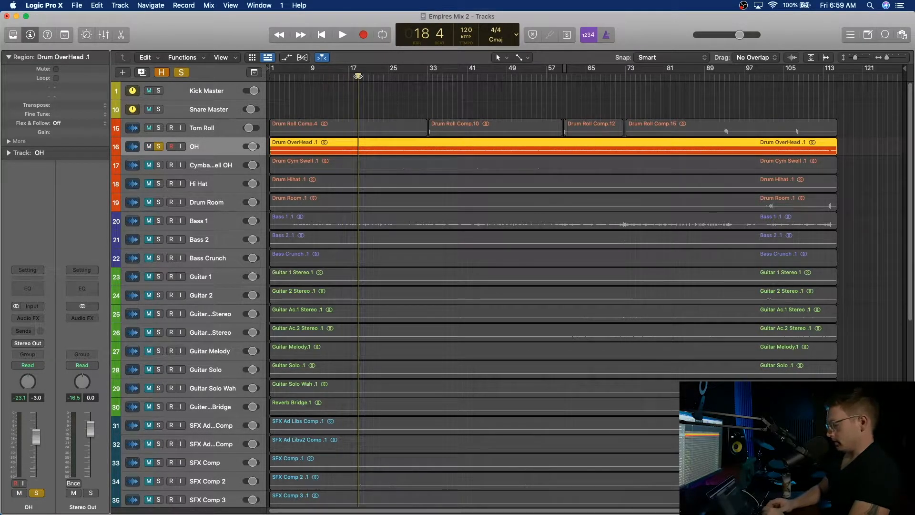
{"action": "key", "text": "space"}
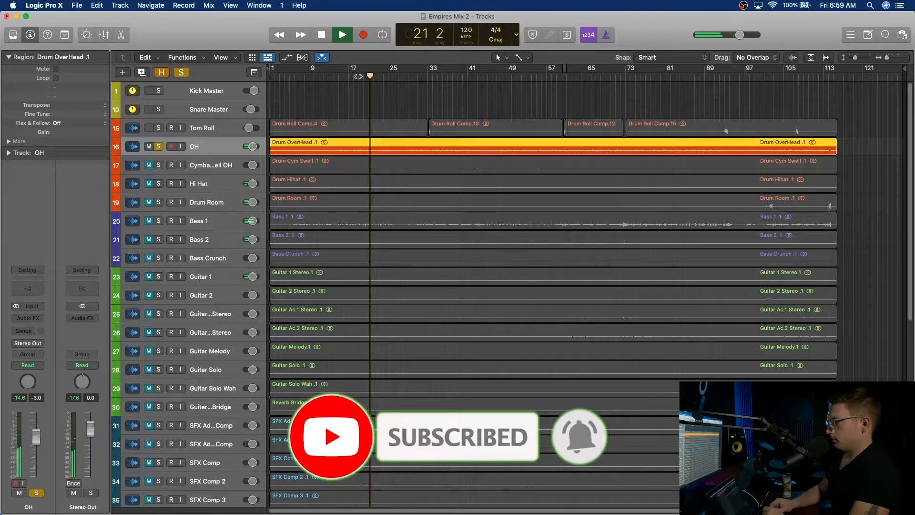
{"action": "key", "text": "space"}
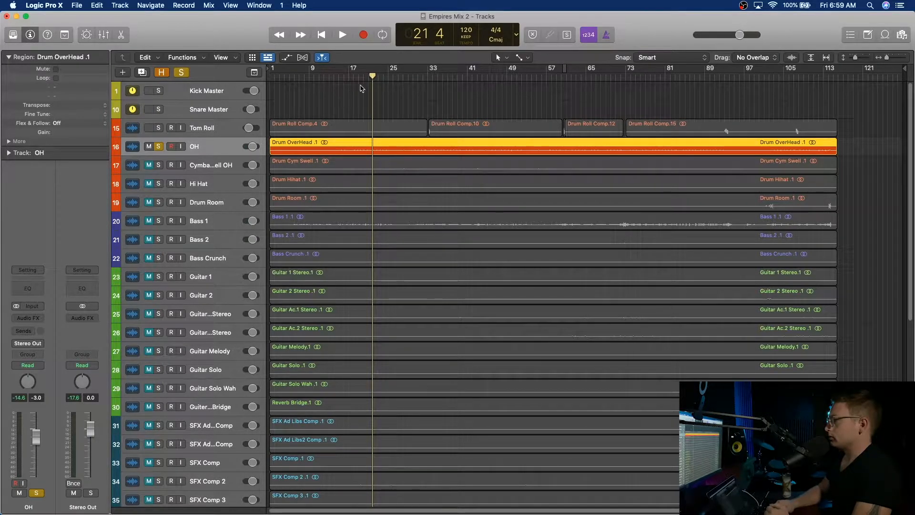
{"action": "key", "text": "space"}
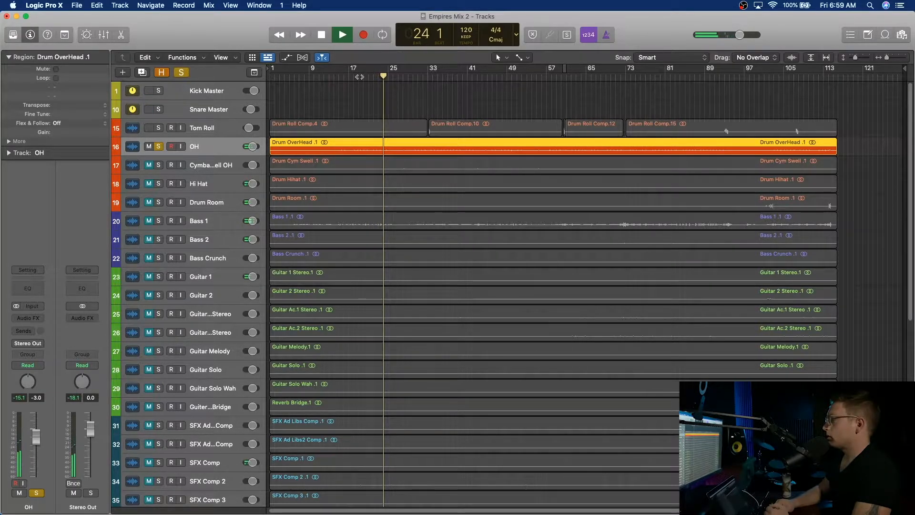
{"action": "key", "text": "space"}
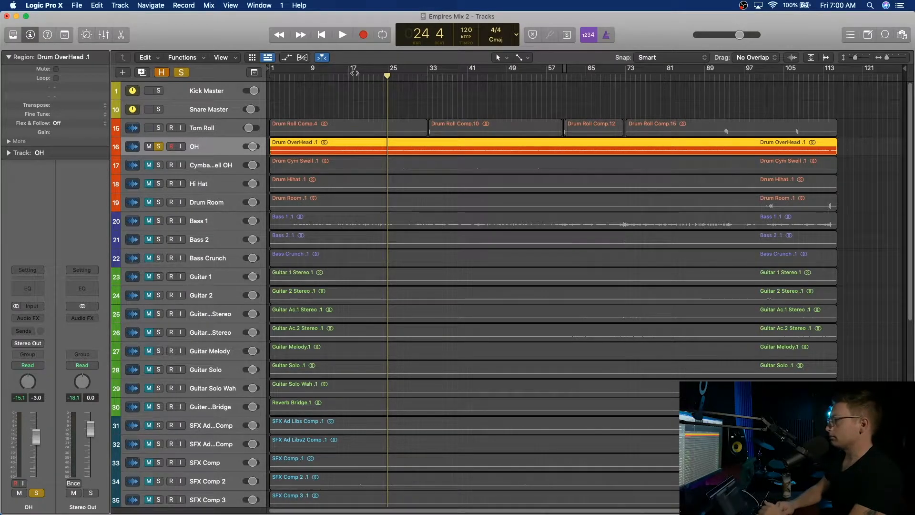
{"action": "double_click", "coordinate": [353, 78]}
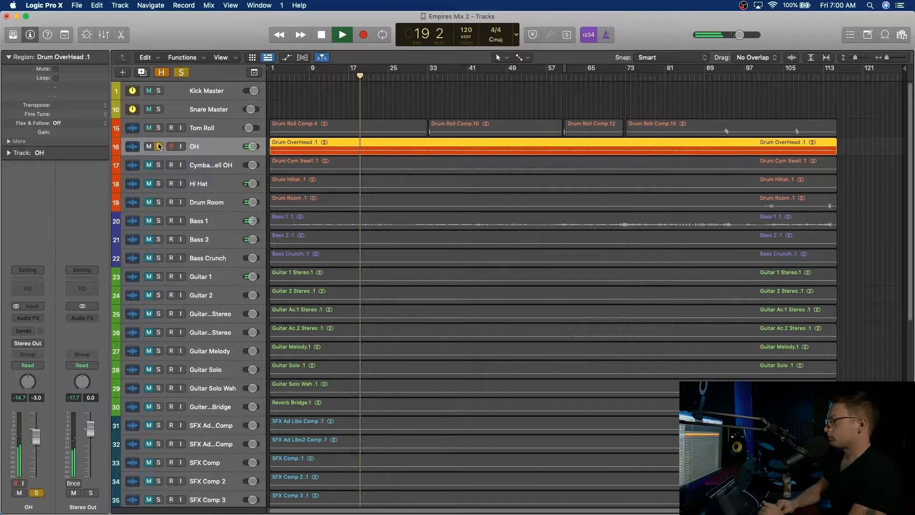
{"action": "key", "text": "space"}
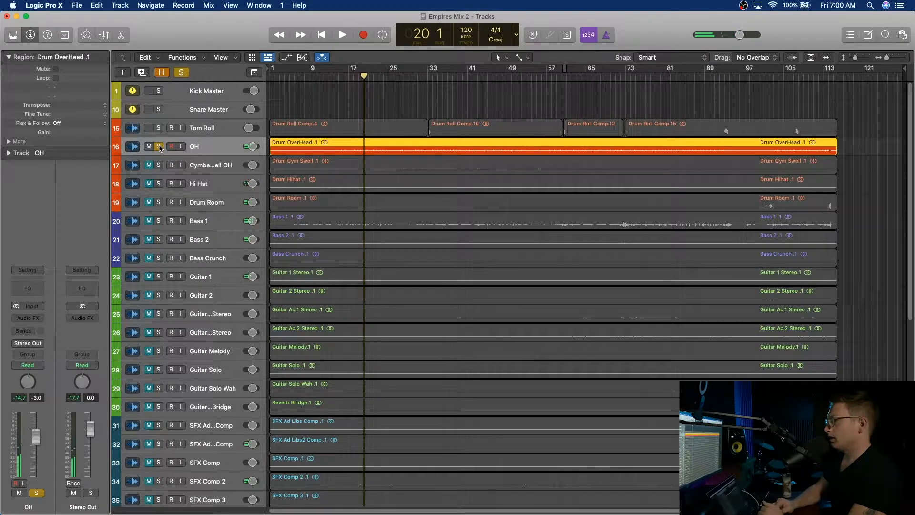
Add a Channel EQ to the OH track and enable its low cut at 408 Hz.
{"action": "left_click", "coordinate": [35, 289]}
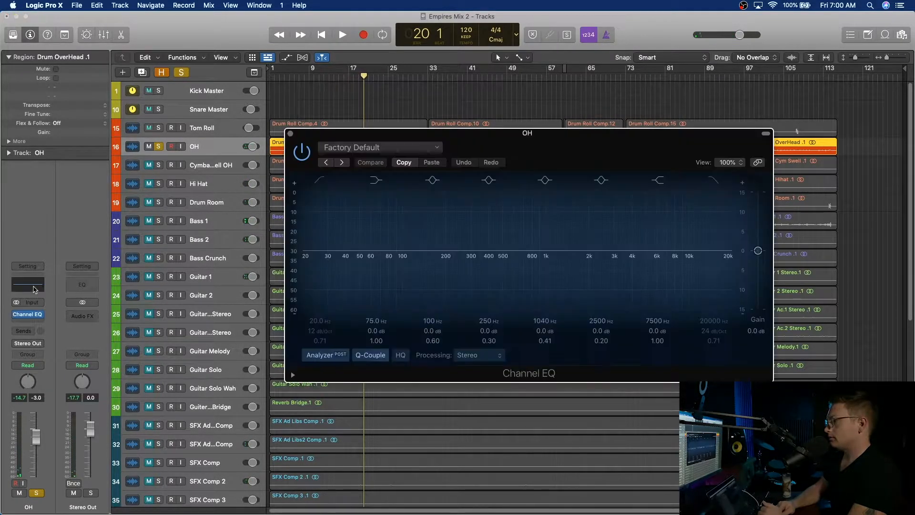
{"action": "left_click", "coordinate": [319, 182]}
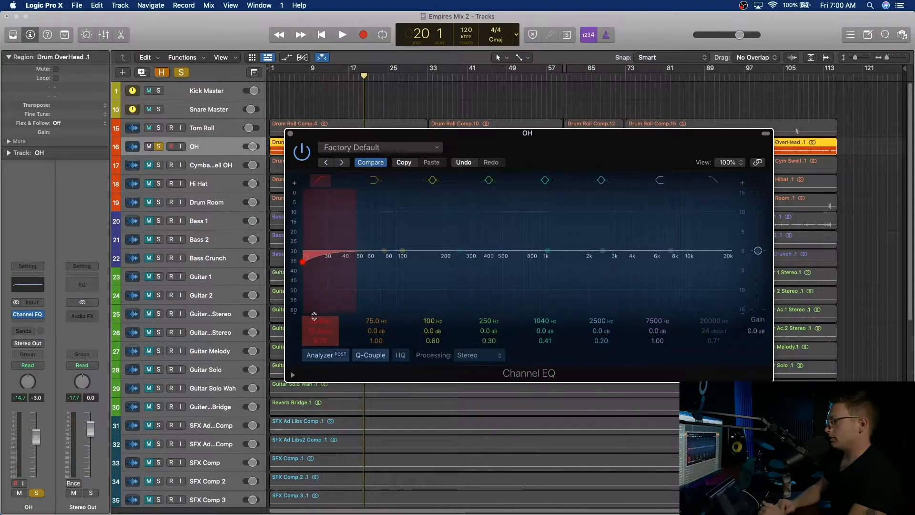
{"action": "left_click_drag", "start_coordinate": [314, 319], "coordinate": [314, 286]}
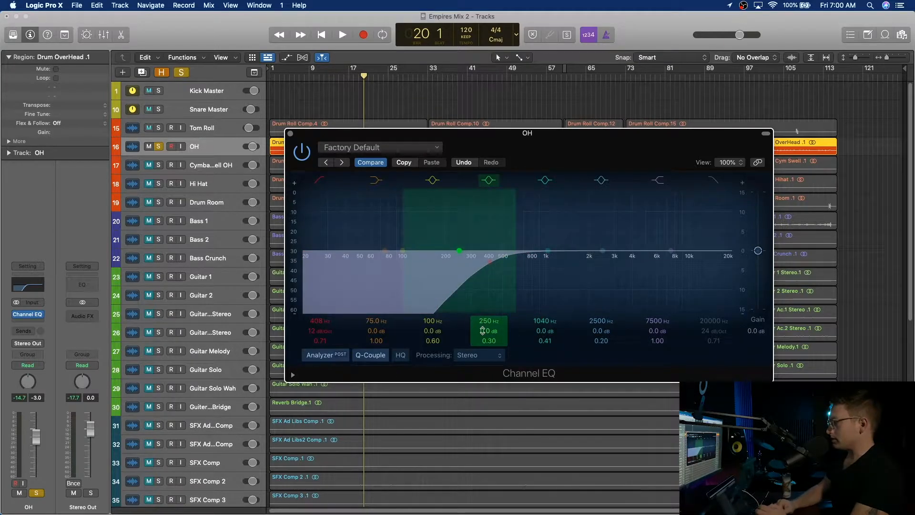
Shape the OH EQ's 1040 Hz bell into a -6.4 dB cut at 498 Hz with Q 0.98, and audition it.
{"action": "left_click_drag", "start_coordinate": [545, 321], "coordinate": [543, 342]}
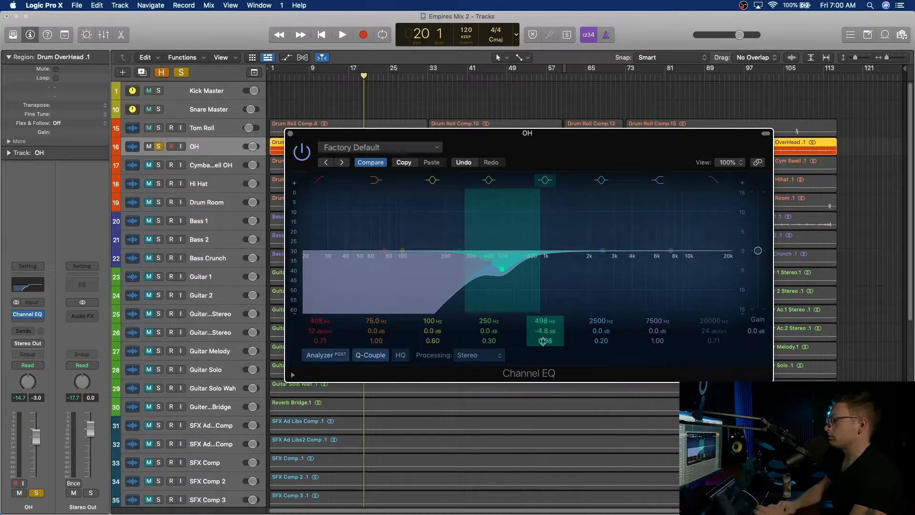
{"action": "left_click_drag", "start_coordinate": [544, 330], "coordinate": [544, 334]}
{"action": "key", "text": "space"}
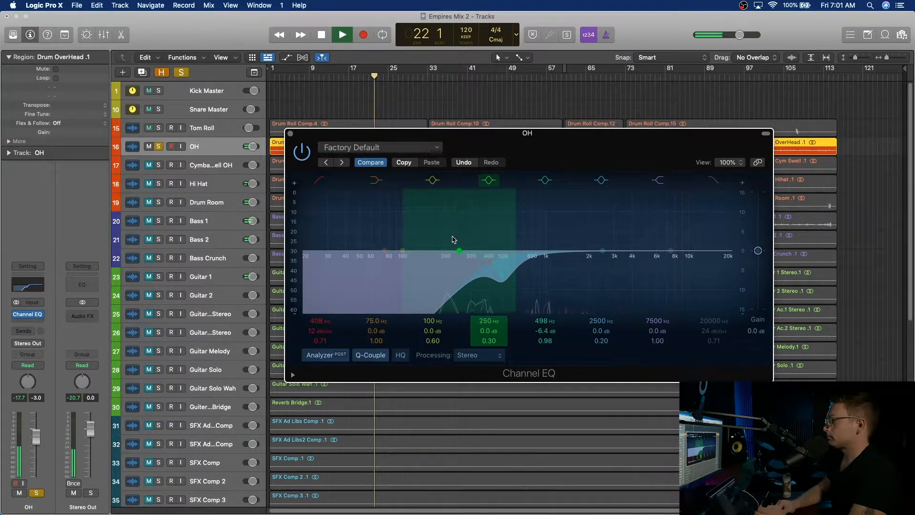
{"action": "key", "text": "space"}
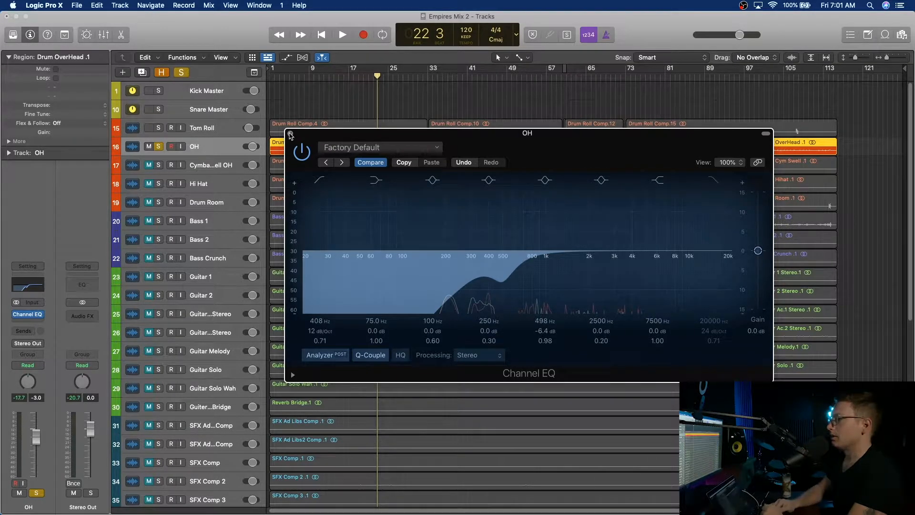
{"action": "left_click", "coordinate": [290, 134]}
Add a Compressor to OH using the Studio FET model, auto gain off and threshold at -27.5 dB, adjusting it during playback.
{"action": "left_click", "coordinate": [35, 323]}
{"action": "mouse_move", "coordinate": [53, 351]}
{"action": "left_click", "coordinate": [116, 354]}
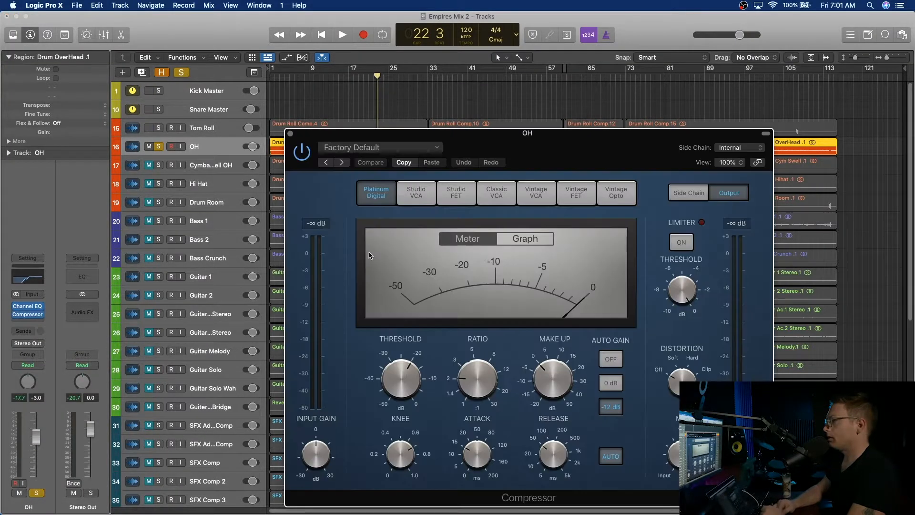
{"action": "left_click", "coordinate": [456, 192]}
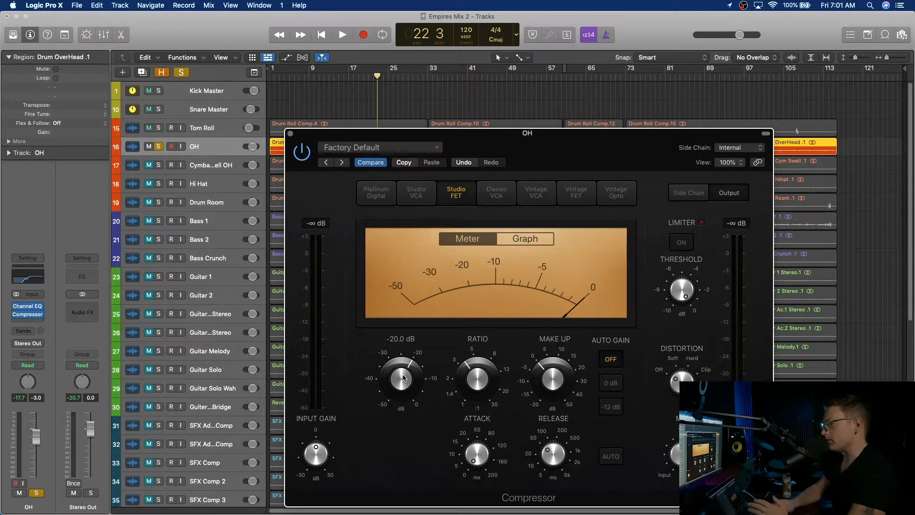
{"action": "key", "text": "space"}
{"action": "left_click_drag", "start_coordinate": [403, 378], "coordinate": [408, 398]}
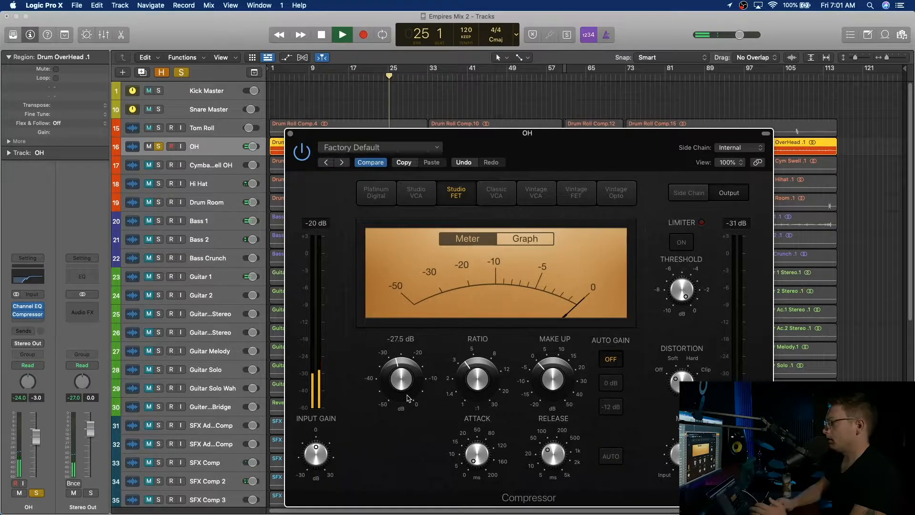
{"action": "left_click", "coordinate": [290, 133]}
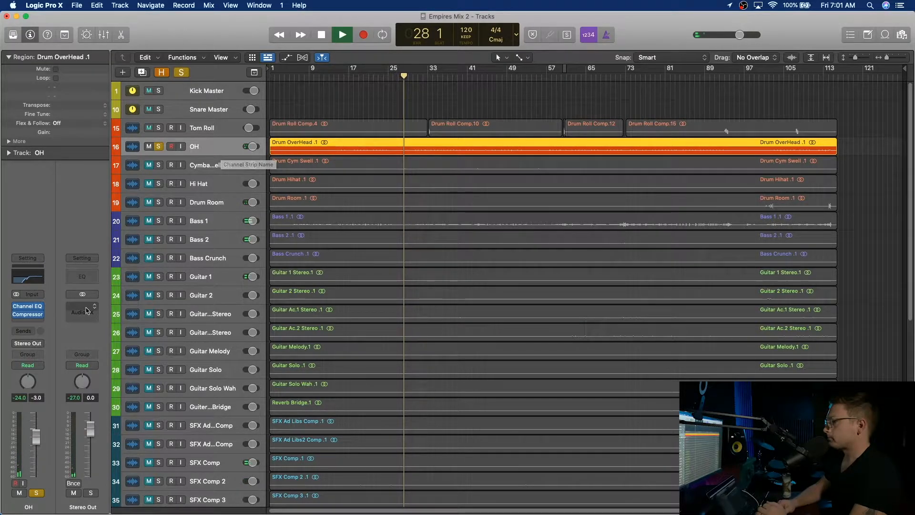
Reshape the OH EQ's 2500 Hz bell during playback into a narrow -9.8 dB notch at 3540 Hz with Q 5.90.
{"action": "left_click", "coordinate": [35, 283]}
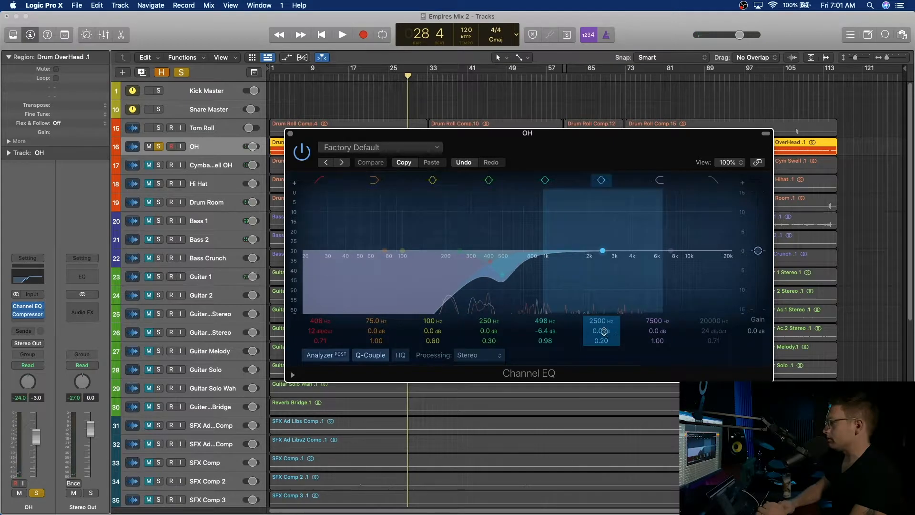
{"action": "left_click_drag", "start_coordinate": [602, 250], "coordinate": [603, 250]}
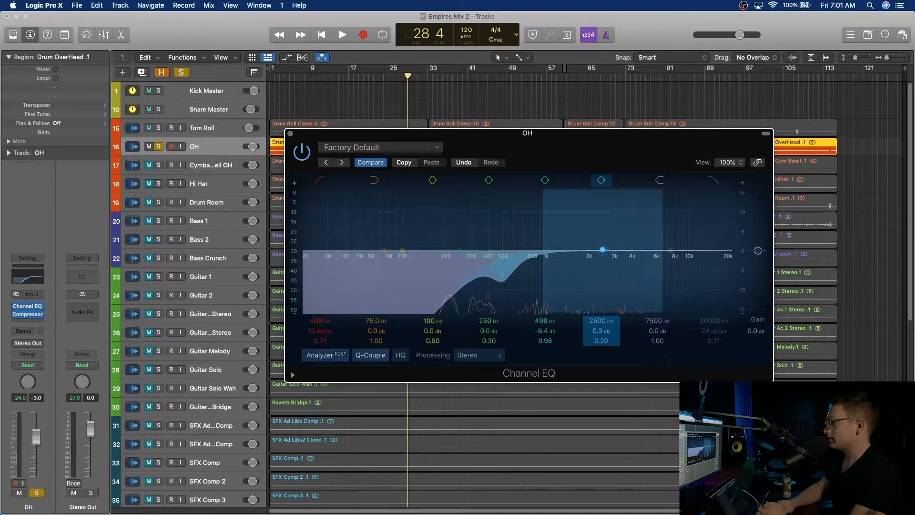
{"action": "left_click_drag", "start_coordinate": [603, 327], "coordinate": [599, 267]}
{"action": "key", "text": "space"}
{"action": "left_click_drag", "start_coordinate": [600, 321], "coordinate": [601, 386]}
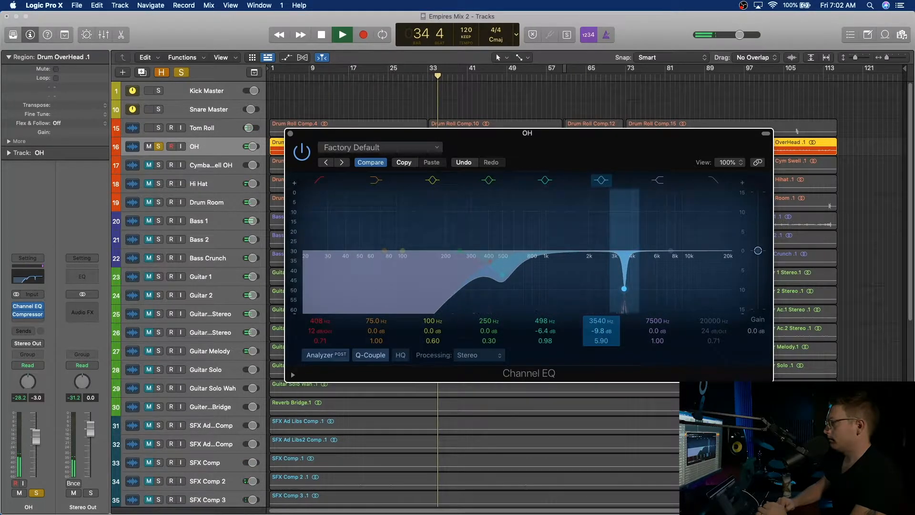
{"action": "key", "text": "space"}
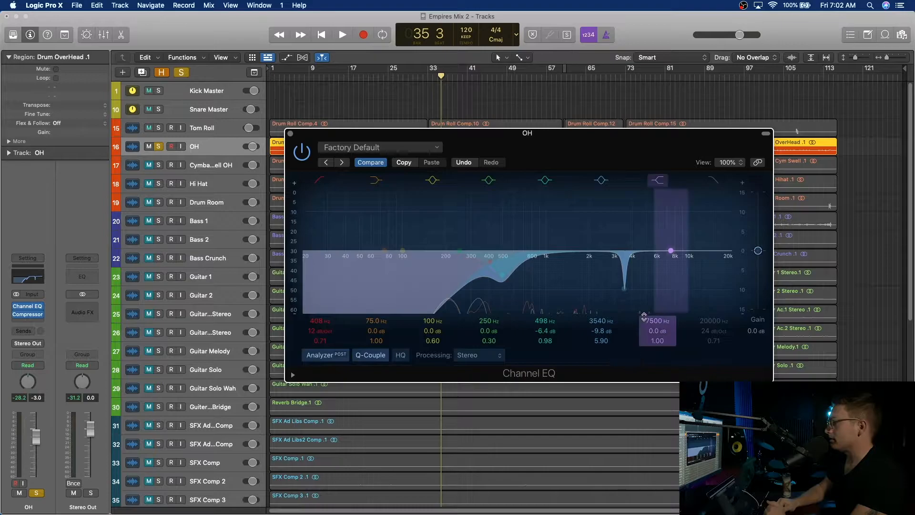
Play the soloed OH track and compare its sound with the Channel EQ bypassed and active.
{"action": "key", "text": "space"}
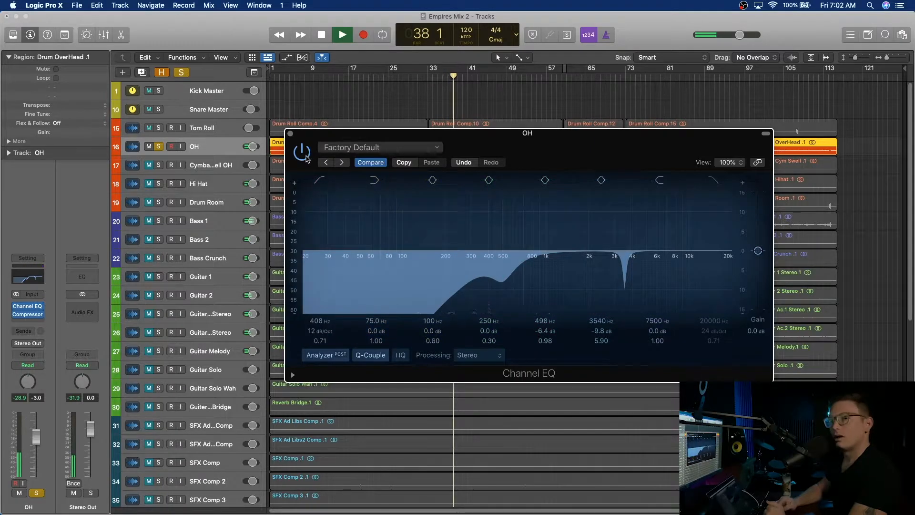
{"action": "left_click", "coordinate": [305, 154]}
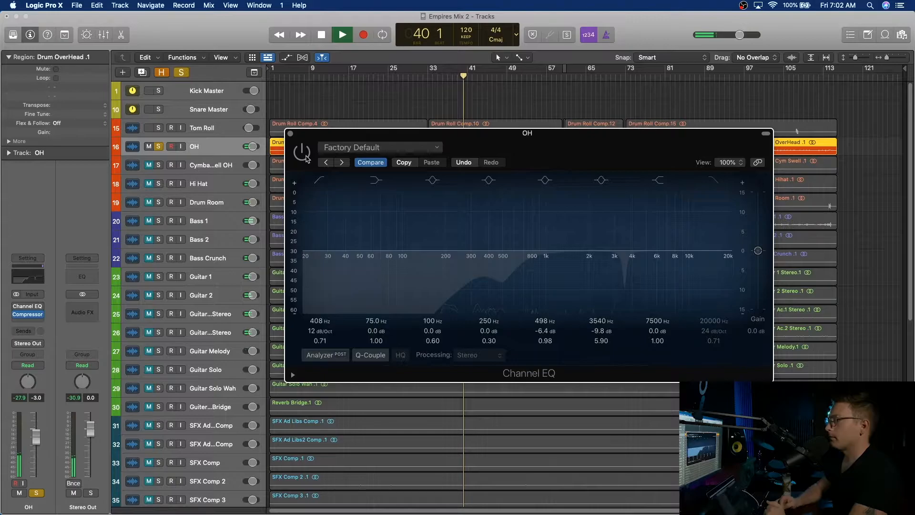
{"action": "left_click", "coordinate": [307, 159]}
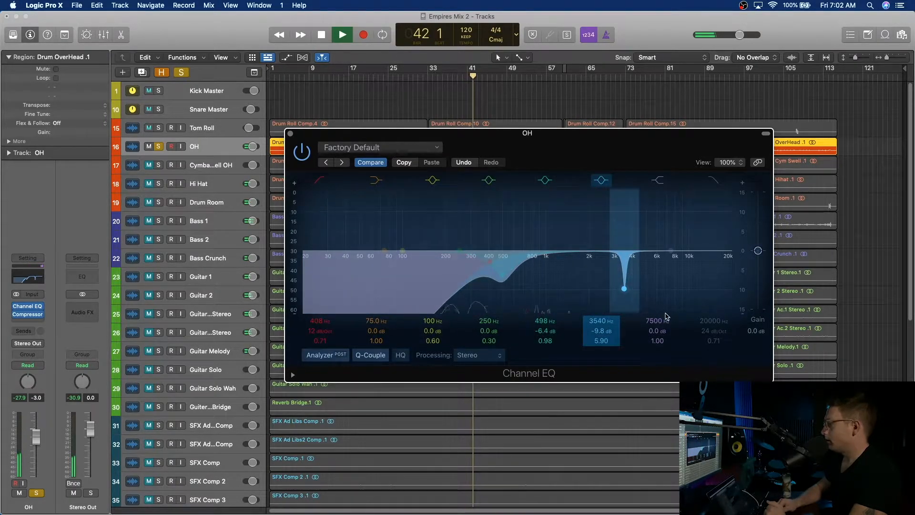
Lower the OH EQ's 7500 Hz high shelf to -1.5 dB, audition the result and close the EQ.
{"action": "key", "text": "space"}
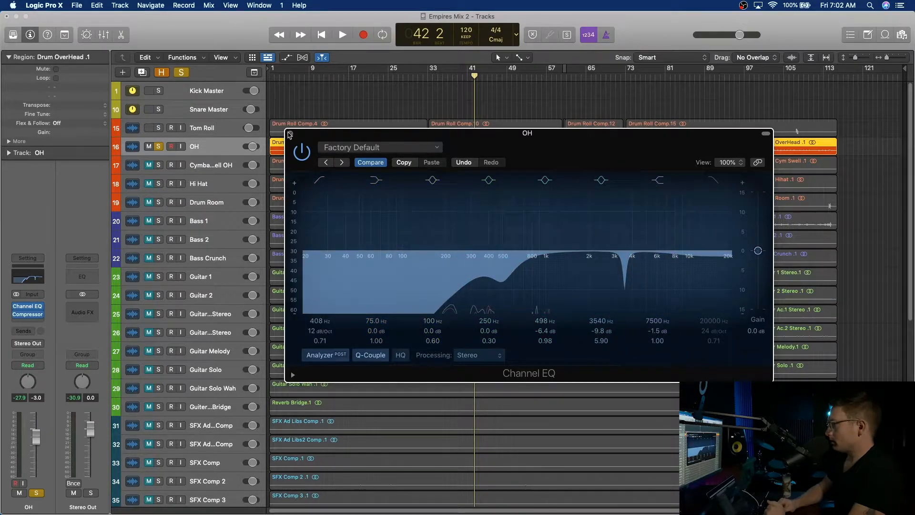
{"action": "key", "text": "space"}
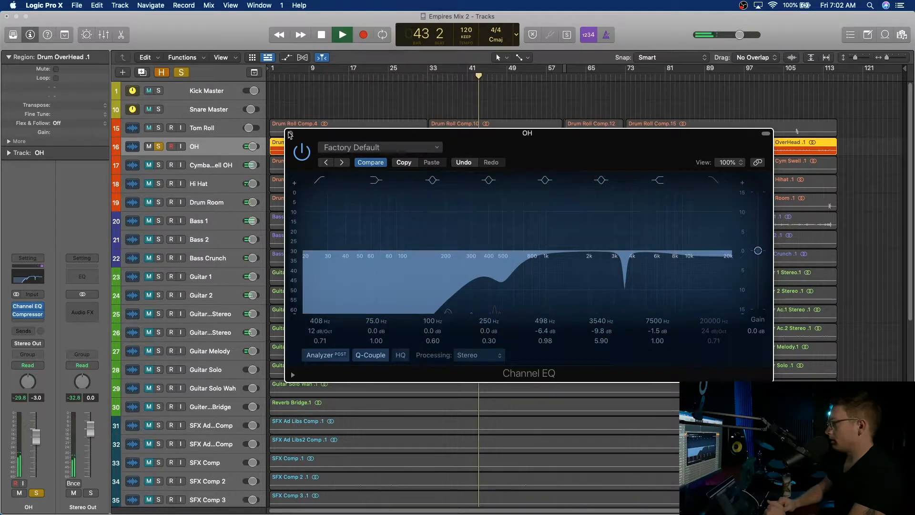
{"action": "left_click", "coordinate": [291, 134]}
{"action": "key", "text": "space"}
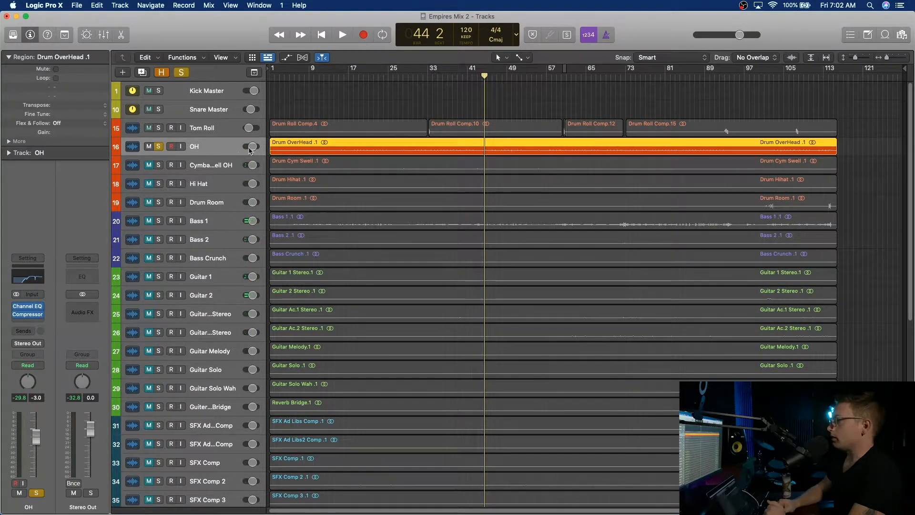
Unsolo OH, pull its volume fully down, and raise it to -5.1 dB while playing the mix from about bar 30.
{"action": "left_click", "coordinate": [159, 148]}
{"action": "left_click_drag", "start_coordinate": [258, 150], "coordinate": [215, 151]}
{"action": "left_click", "coordinate": [412, 76]}
{"action": "key", "text": "space"}
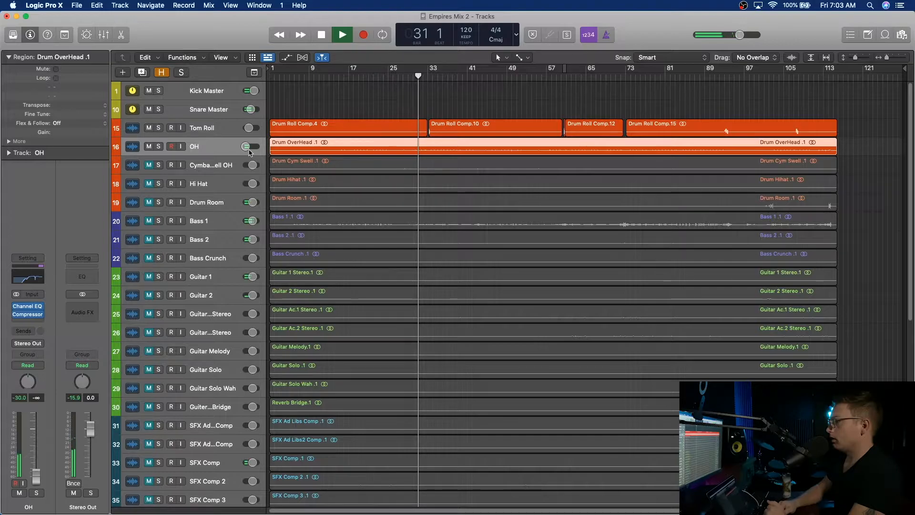
{"action": "left_click_drag", "start_coordinate": [246, 146], "coordinate": [253, 146]}
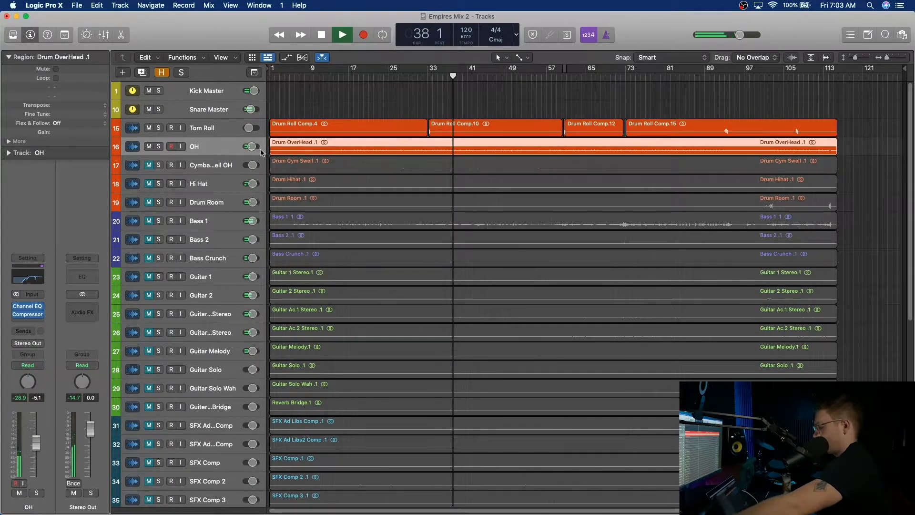
Show the mixer, raise the OH fader to -4.3 dB, and audition the balance from about bar 17.
{"action": "key", "text": "x"}
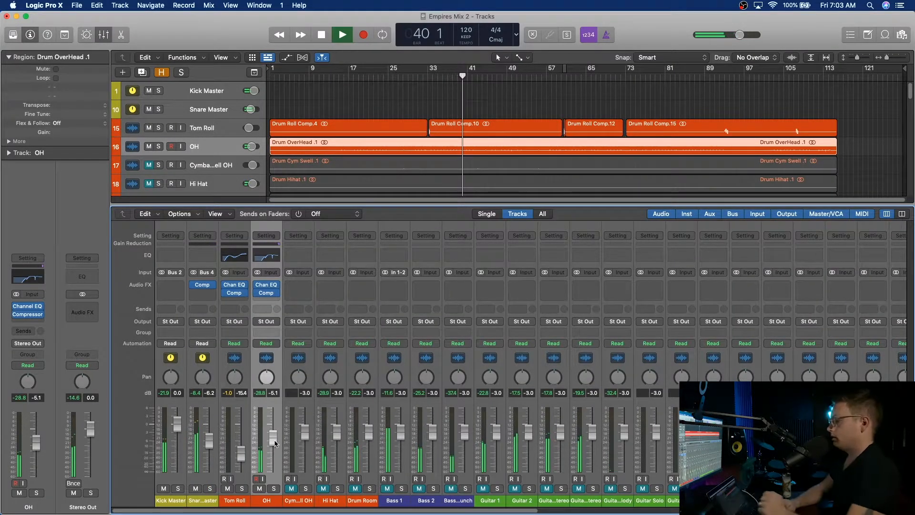
{"action": "left_click_drag", "start_coordinate": [272, 442], "coordinate": [272, 441]}
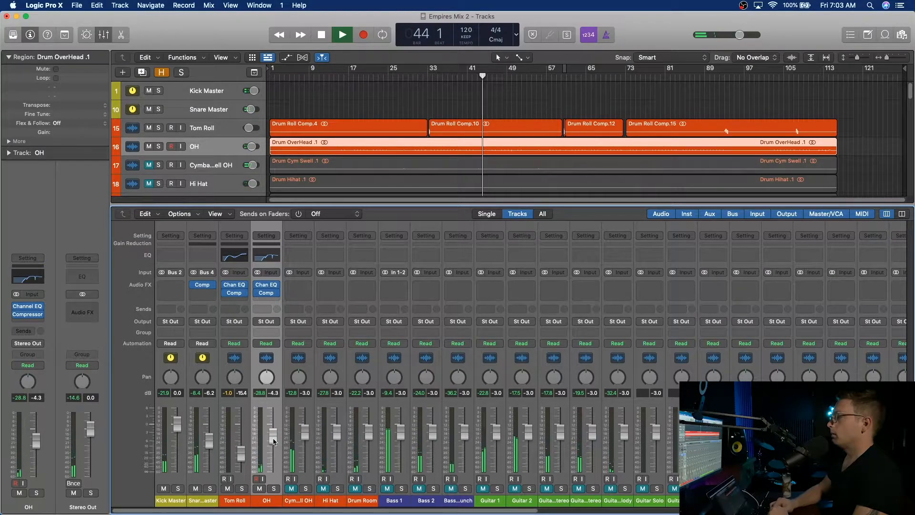
{"action": "left_click", "coordinate": [350, 74]}
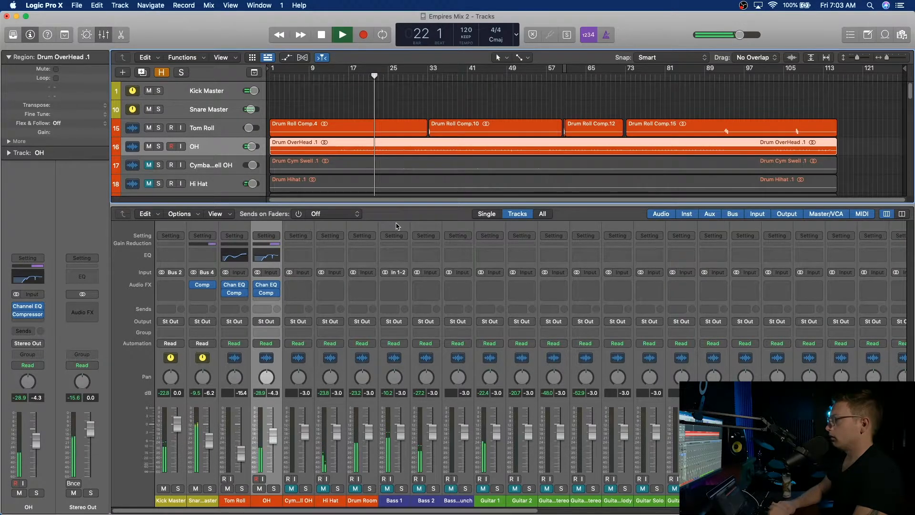
{"action": "key", "text": "space"}
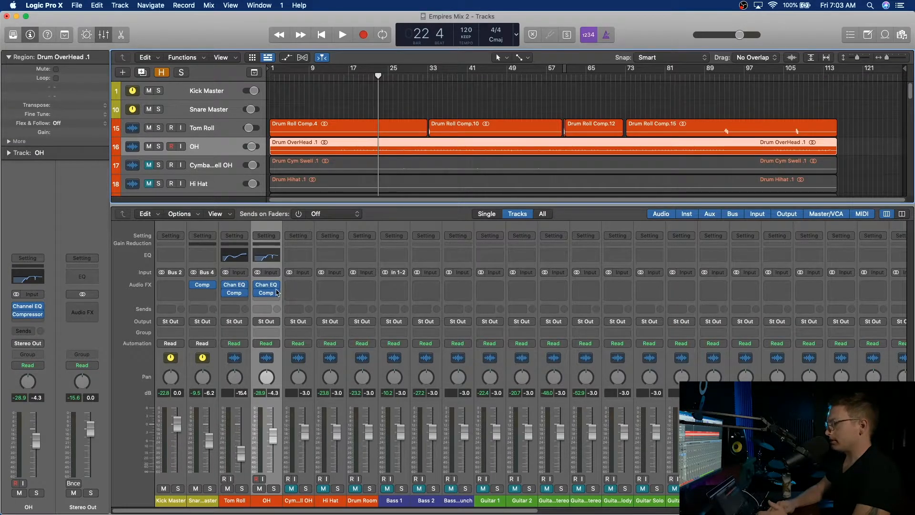
Copy the OH channel's EQ and Compressor to the cymbal swell OH channel and set that channel's fader to -4.9 dB.
{"action": "left_click_drag", "start_coordinate": [269, 287], "coordinate": [298, 286]}
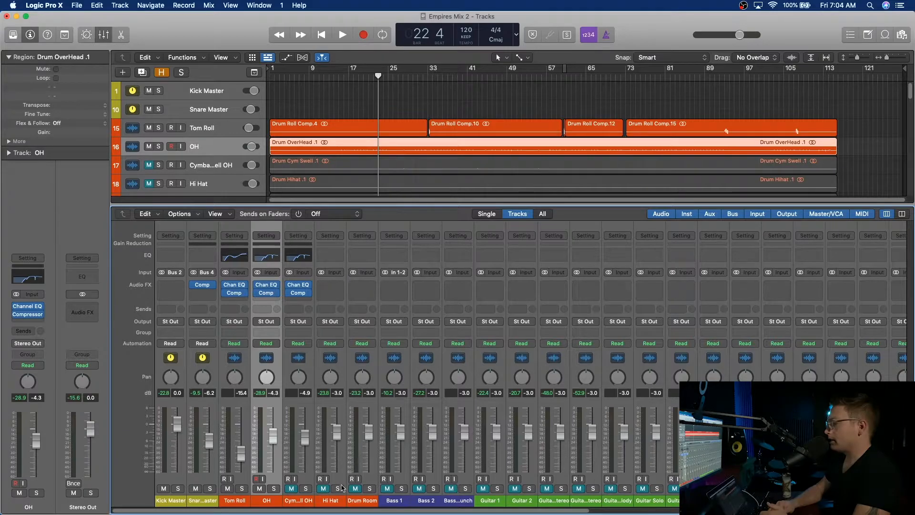
Unmute Drum Room and audition it soloed against the soloed OH channel and the full drum mix from about bar 22.
{"action": "left_click", "coordinate": [356, 489]}
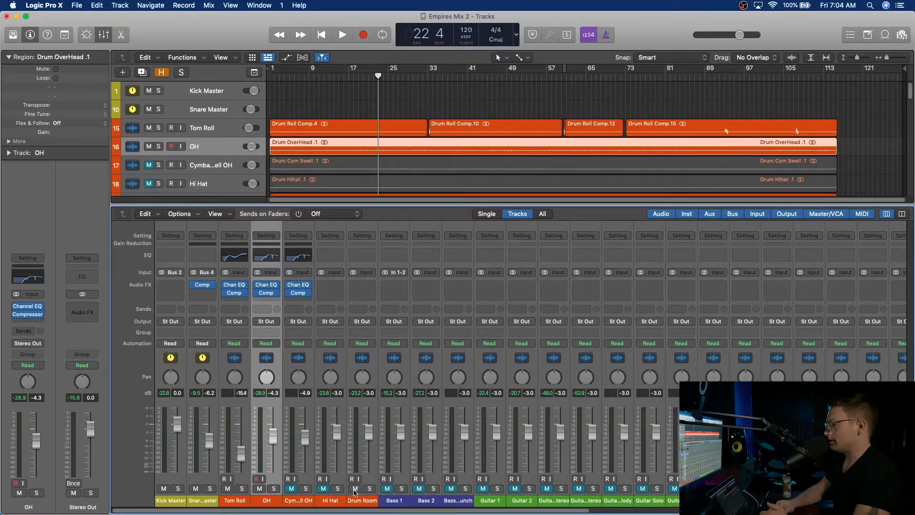
{"action": "left_click", "coordinate": [370, 489]}
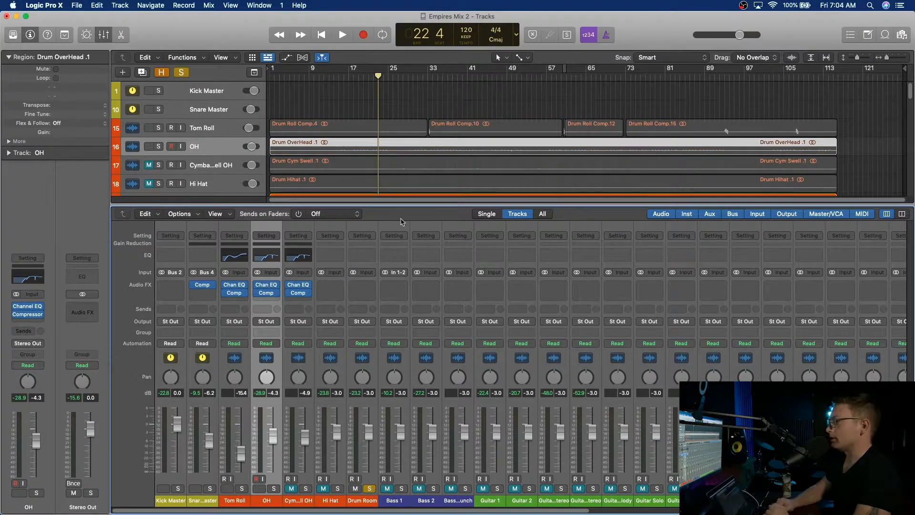
{"action": "key", "text": "space"}
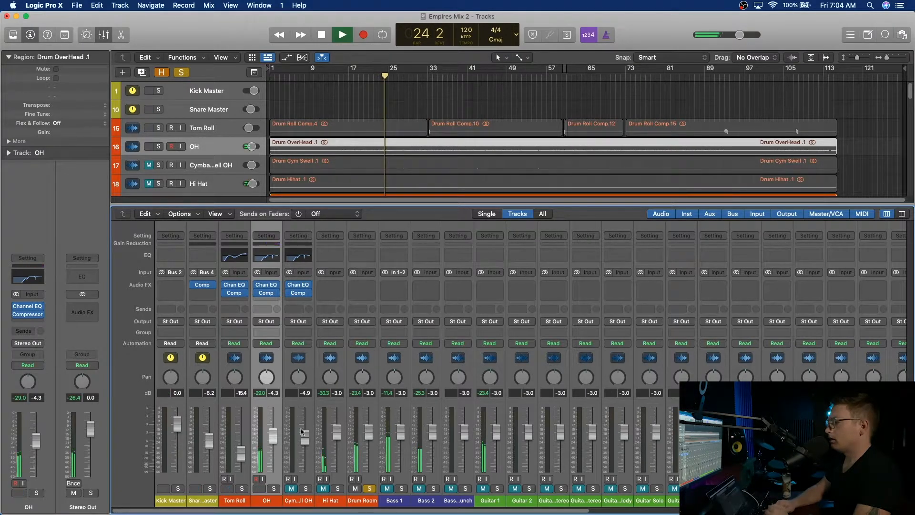
{"action": "left_click", "coordinate": [273, 488]}
{"action": "left_click", "coordinate": [370, 489]}
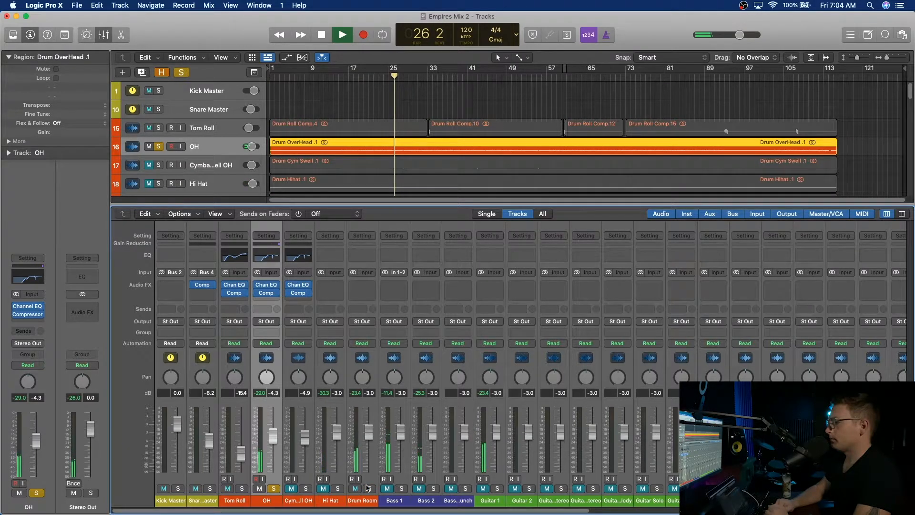
{"action": "left_click", "coordinate": [273, 489]}
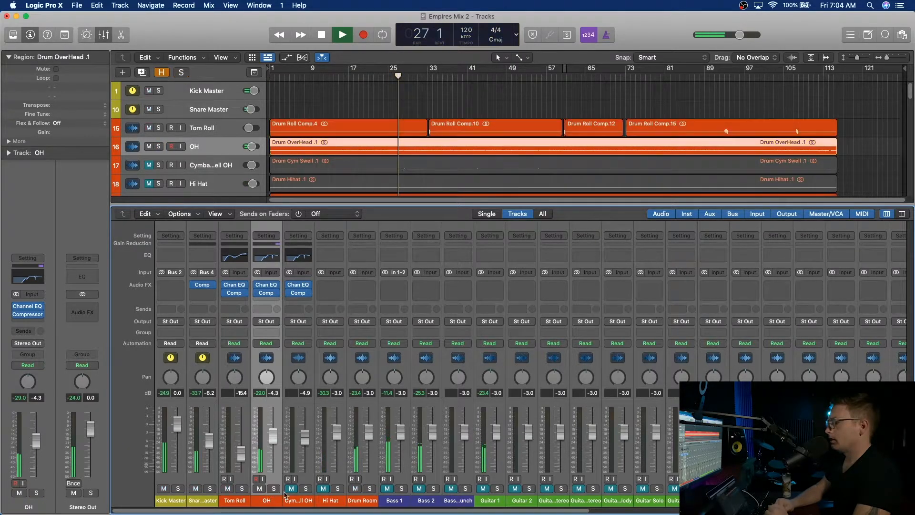
{"action": "left_click", "coordinate": [369, 489]}
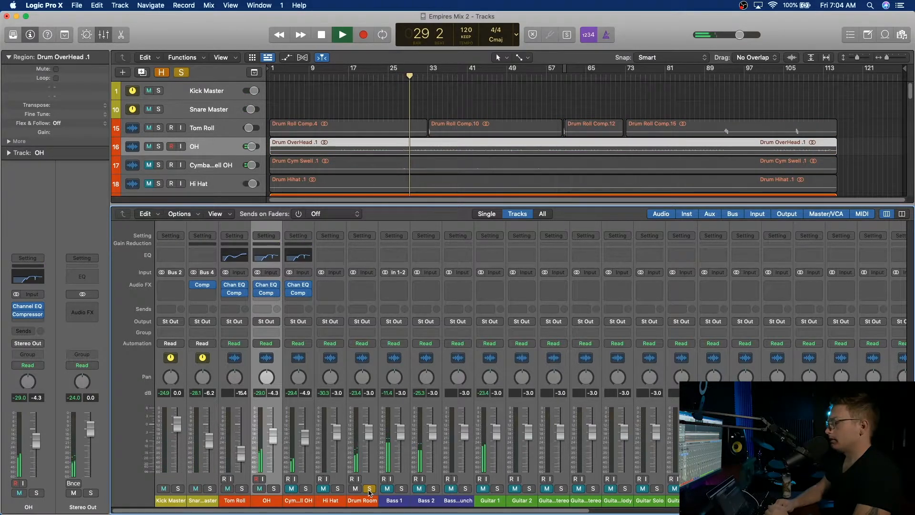
{"action": "key", "text": "space"}
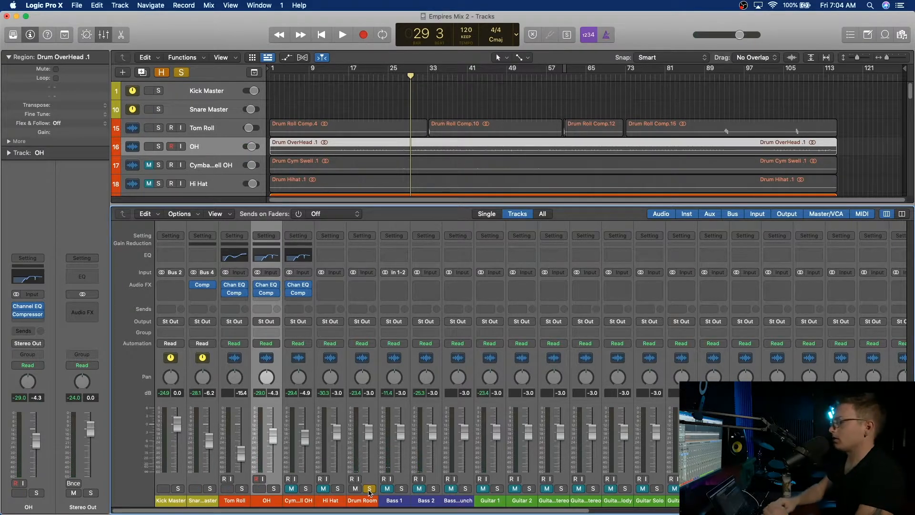
Mute and unsolo Drum Room, and pull the Drum Room and Hi Hat faders fully down.
{"action": "left_click", "coordinate": [356, 490]}
{"action": "left_click", "coordinate": [369, 490]}
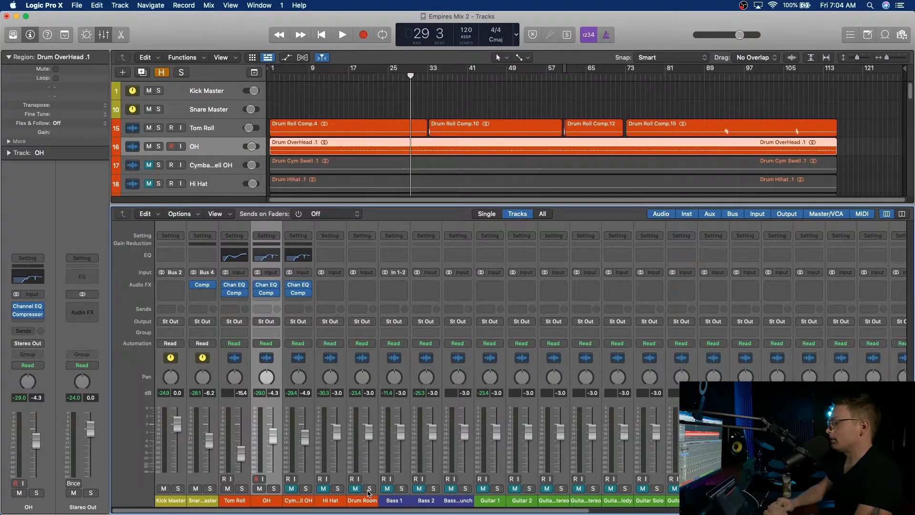
{"action": "left_click_drag", "start_coordinate": [369, 433], "coordinate": [369, 470]}
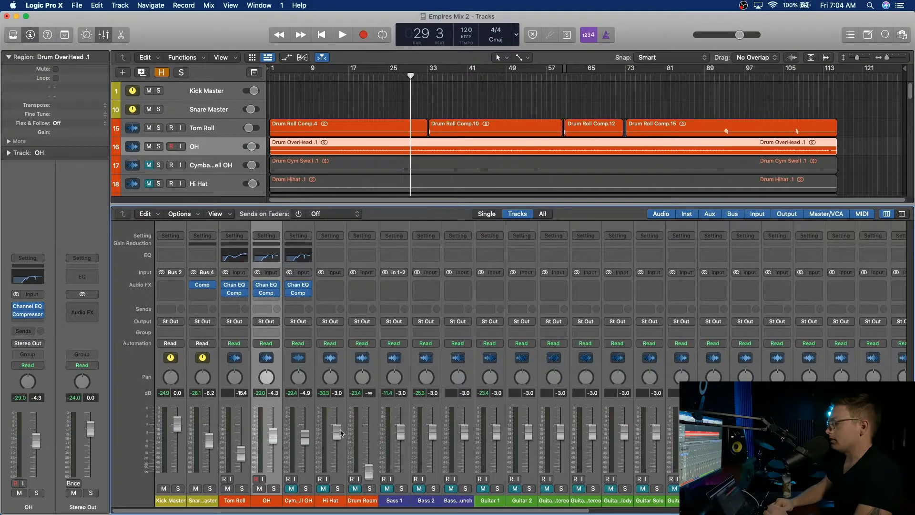
{"action": "left_click_drag", "start_coordinate": [340, 433], "coordinate": [341, 472]}
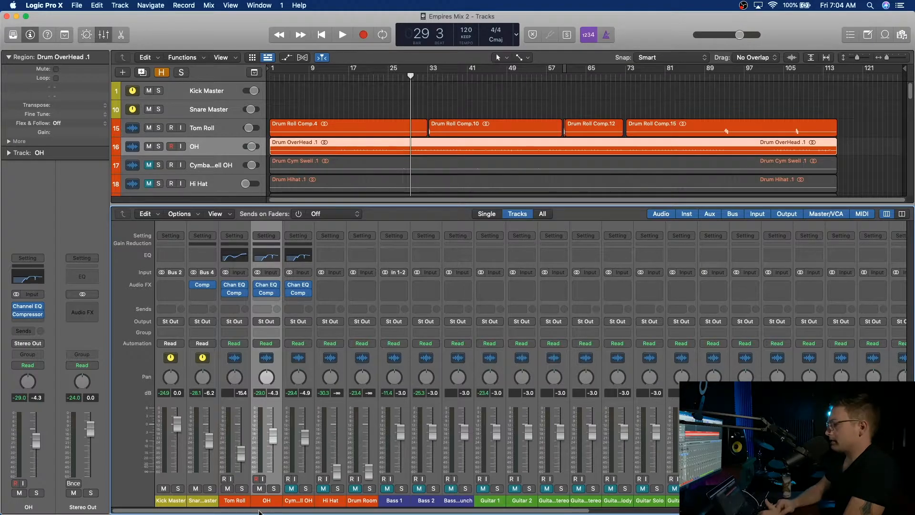
Route the outputs of the Kick Master, Snare Master, Tom Roll and OH channels to Bus 5.
{"action": "left_click", "coordinate": [175, 502]}
{"action": "left_click_drag", "start_coordinate": [176, 505], "coordinate": [256, 511]}
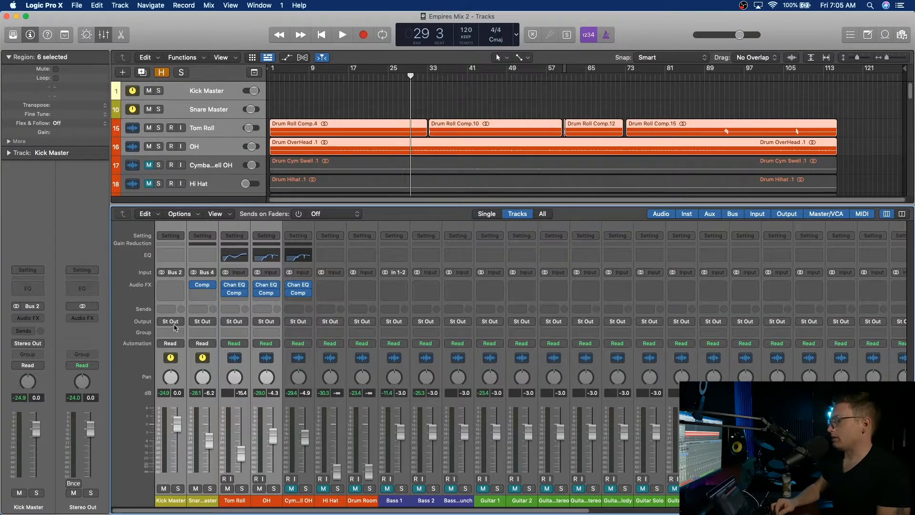
{"action": "left_click", "coordinate": [181, 323]}
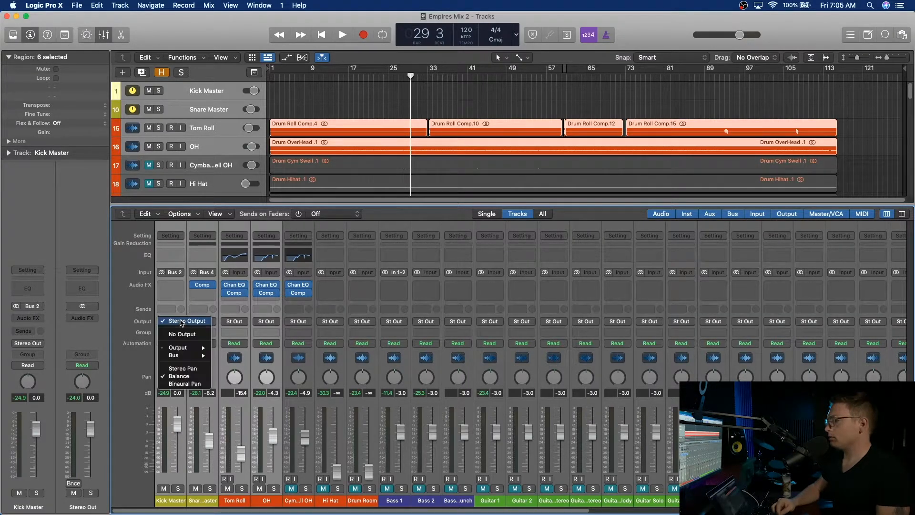
{"action": "mouse_move", "coordinate": [193, 361]}
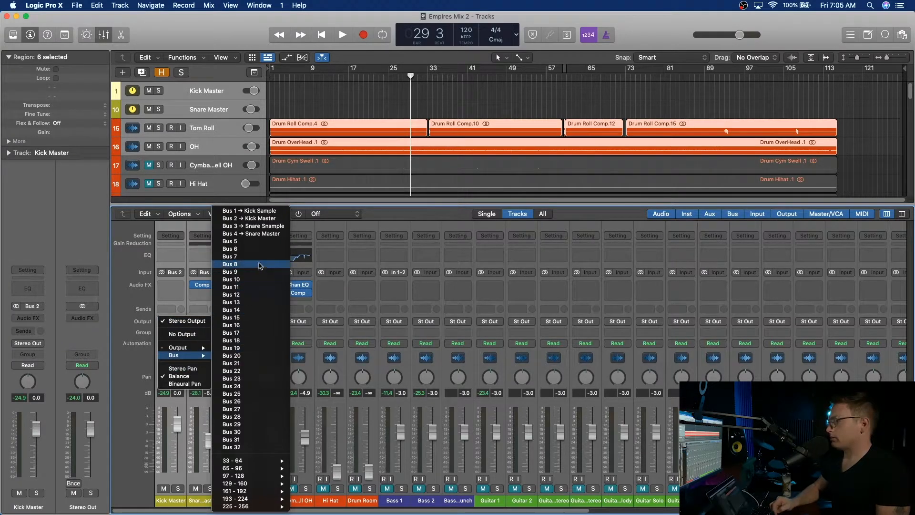
{"action": "left_click", "coordinate": [231, 241]}
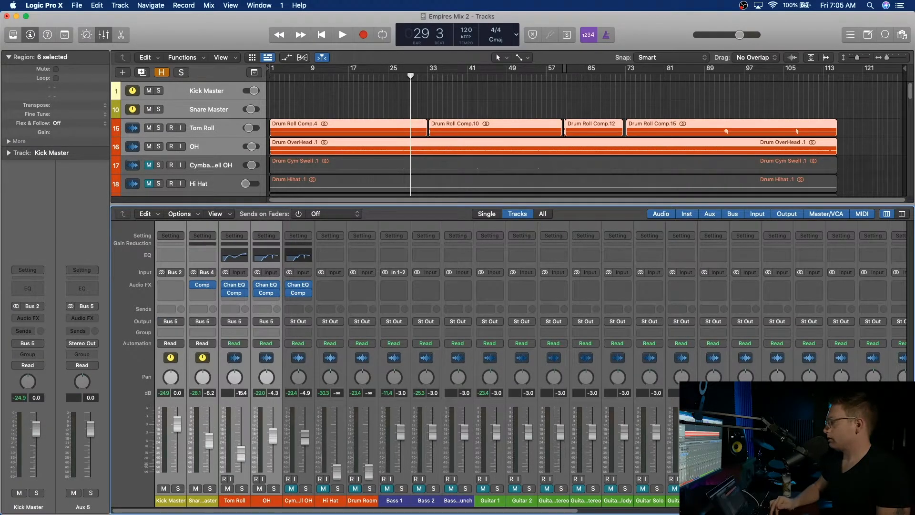
Rename the new Bus 5 aux to Drums and add it to the track list directly below Drum Room.
{"action": "scroll", "coordinate": [530, 368], "scroll_direction": "right", "scroll_amount": 10}
{"action": "left_click", "coordinate": [826, 501]}
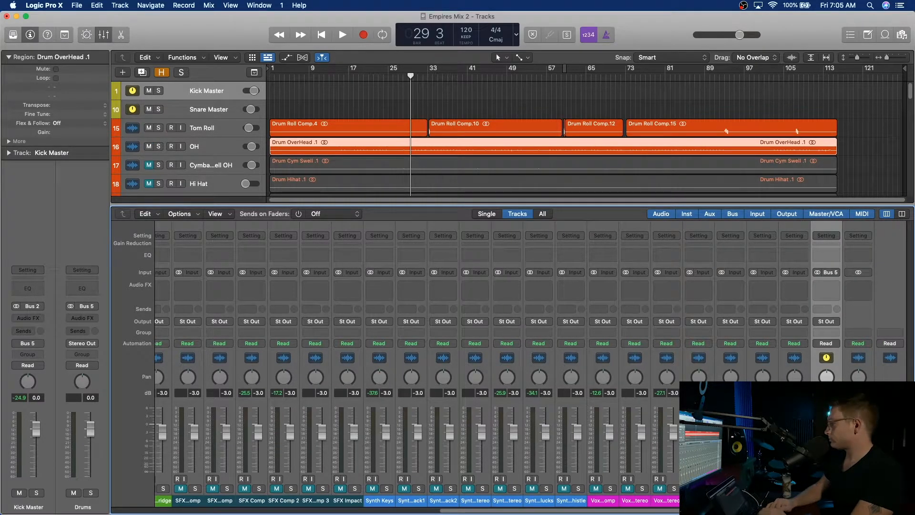
{"action": "left_click", "coordinate": [818, 344]}
{"action": "scroll", "coordinate": [540, 411], "scroll_direction": "left", "scroll_amount": 10}
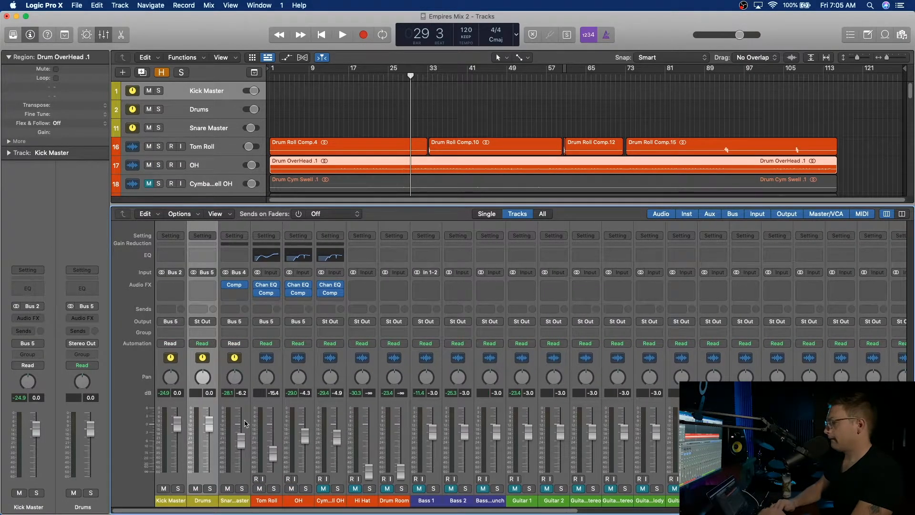
{"action": "left_click_drag", "start_coordinate": [207, 114], "coordinate": [231, 149]}
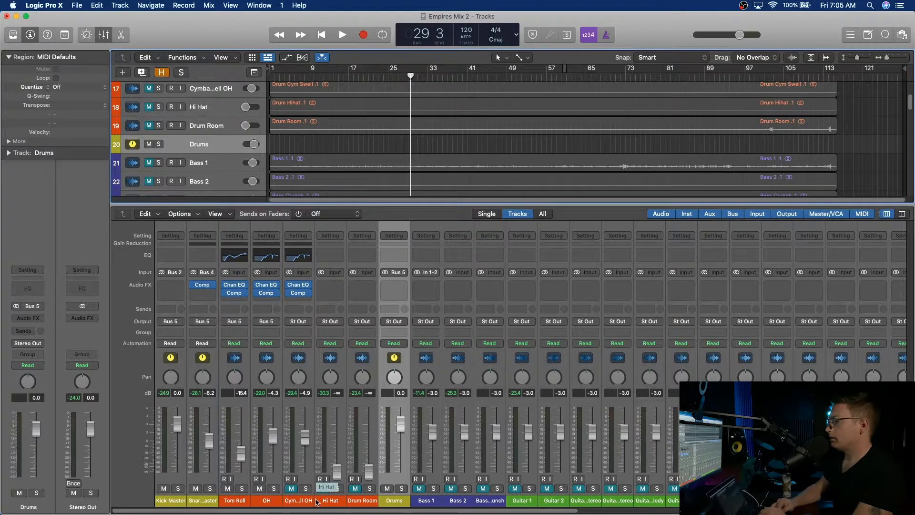
Unmute the cymbal swell OH channel and route its output to the Drums bus, Bus 5.
{"action": "left_click", "coordinate": [292, 488]}
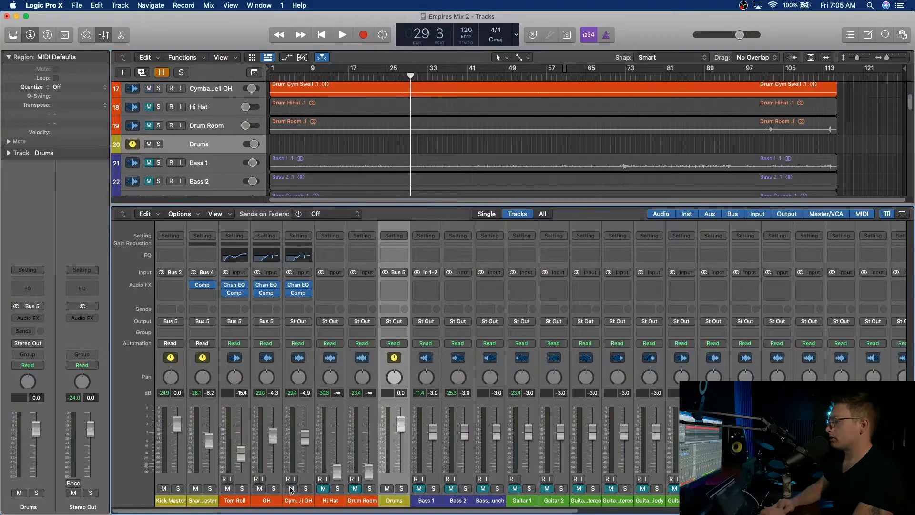
{"action": "left_click", "coordinate": [299, 322]}
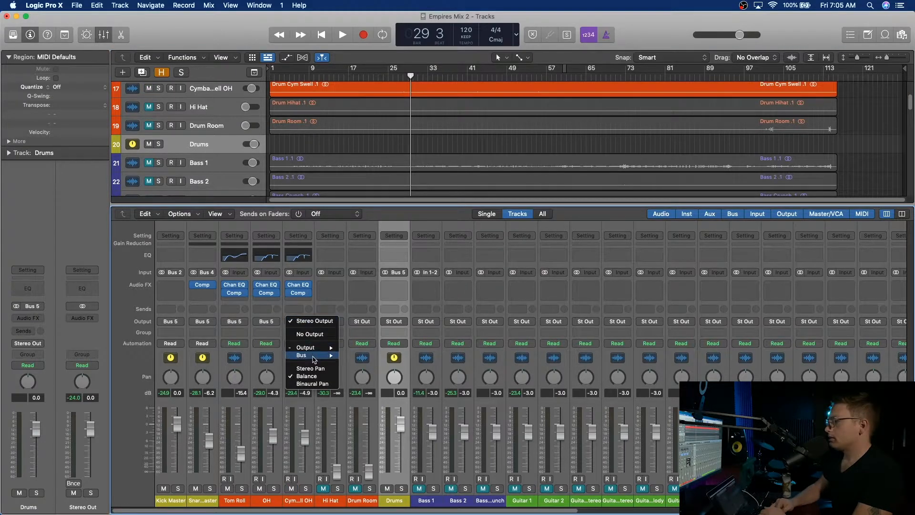
{"action": "mouse_move", "coordinate": [312, 355]}
{"action": "left_click", "coordinate": [400, 242]}
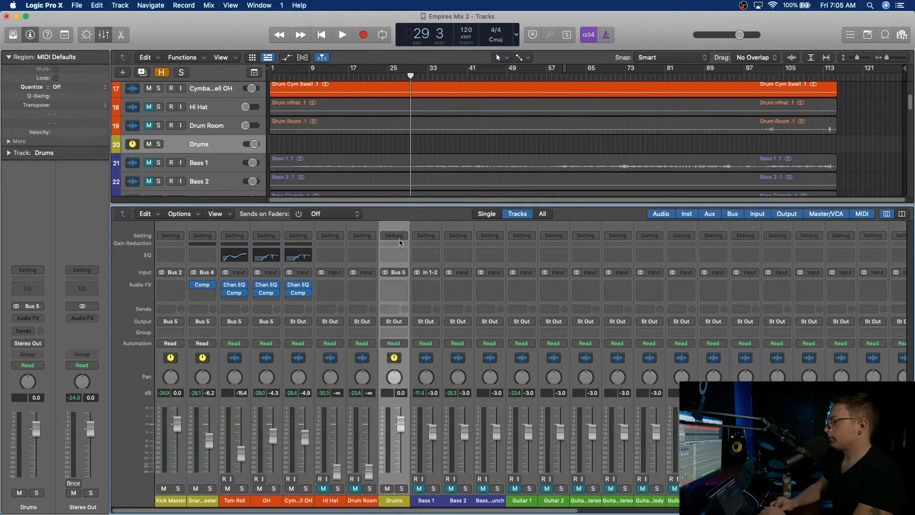
Route the outputs of the Hi Hat and Drum Room channels together to Bus 5.
{"action": "left_click_drag", "start_coordinate": [332, 501], "coordinate": [362, 503]}
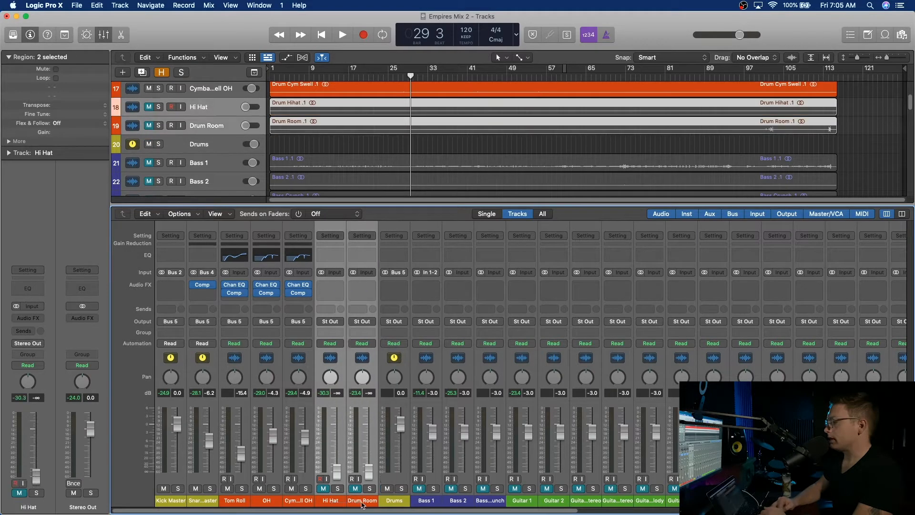
{"action": "left_click", "coordinate": [337, 323]}
{"action": "mouse_move", "coordinate": [341, 356]}
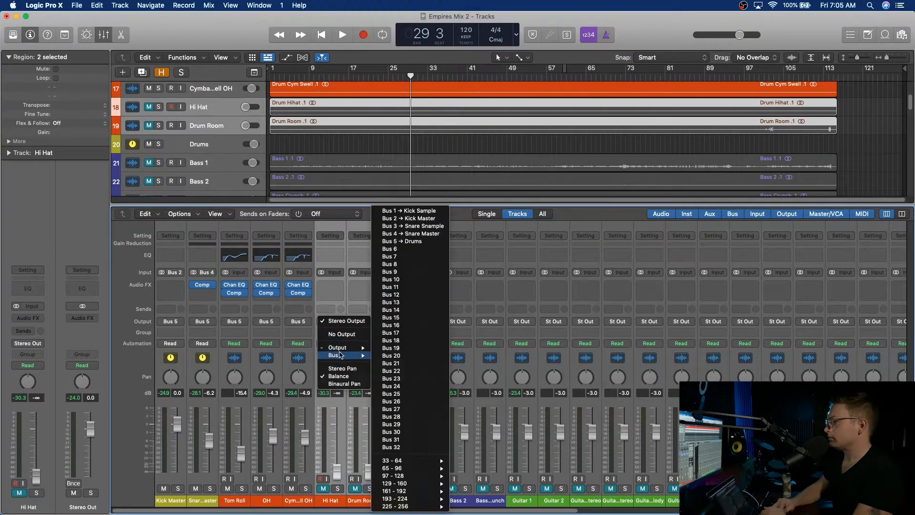
{"action": "left_click", "coordinate": [410, 241]}
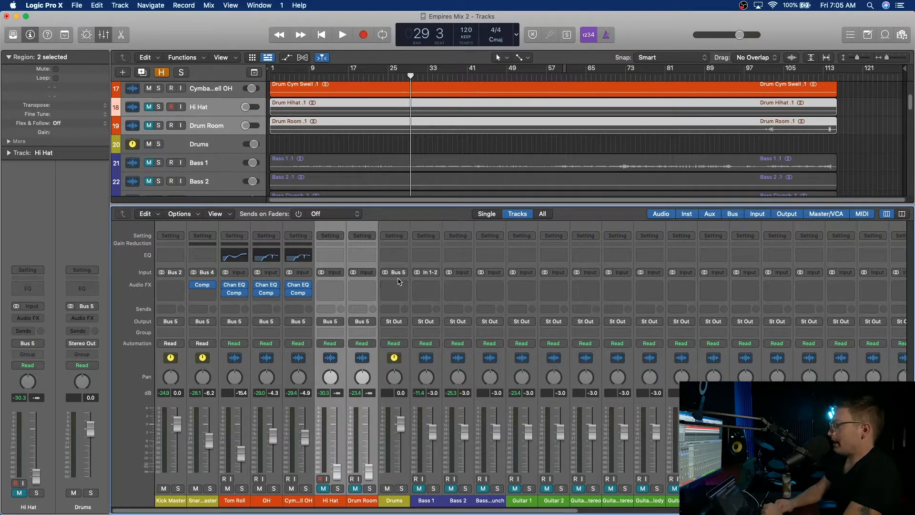
Audition the mix from about bar 26 and insert a stereo Compressor on the Drums bus.
{"action": "scroll", "coordinate": [386, 98], "scroll_direction": "up", "scroll_amount": 5}
{"action": "left_click", "coordinate": [395, 75]}
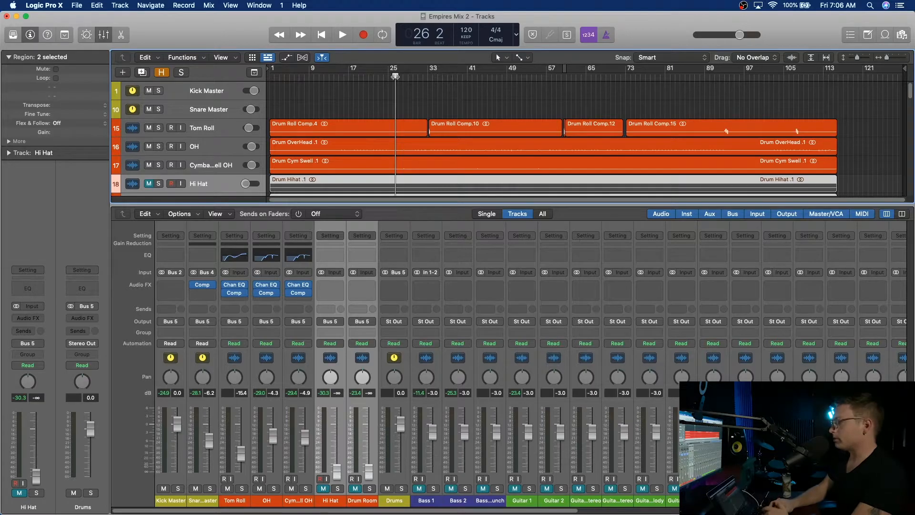
{"action": "key", "text": "space"}
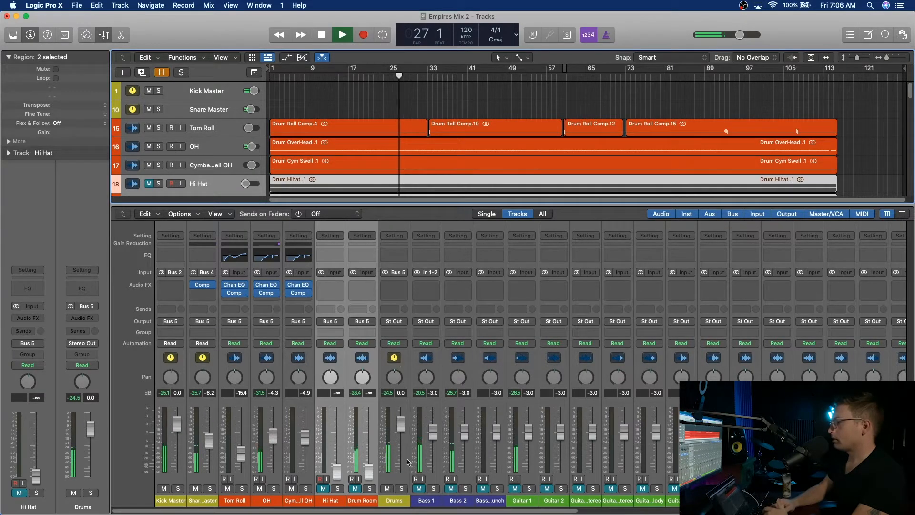
{"action": "left_click", "coordinate": [394, 288]}
{"action": "mouse_move", "coordinate": [411, 306]}
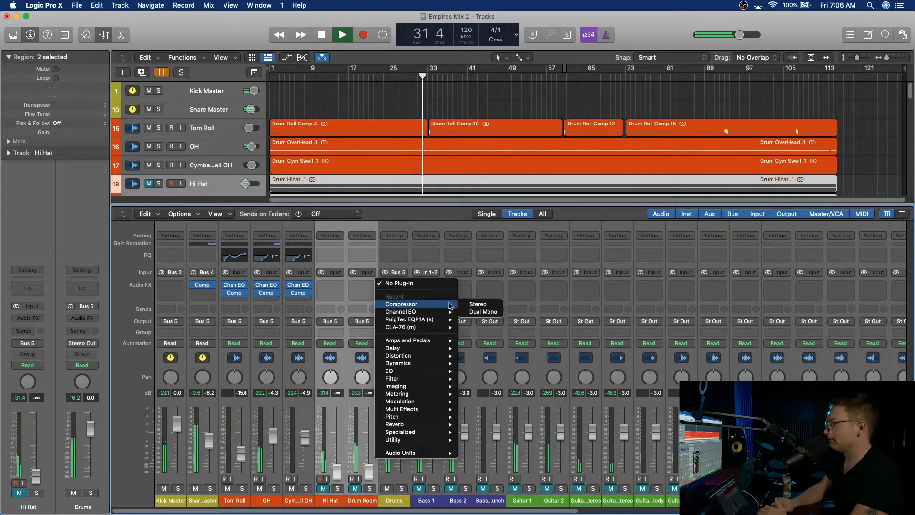
{"action": "left_click", "coordinate": [478, 304]}
{"action": "key", "text": "space"}
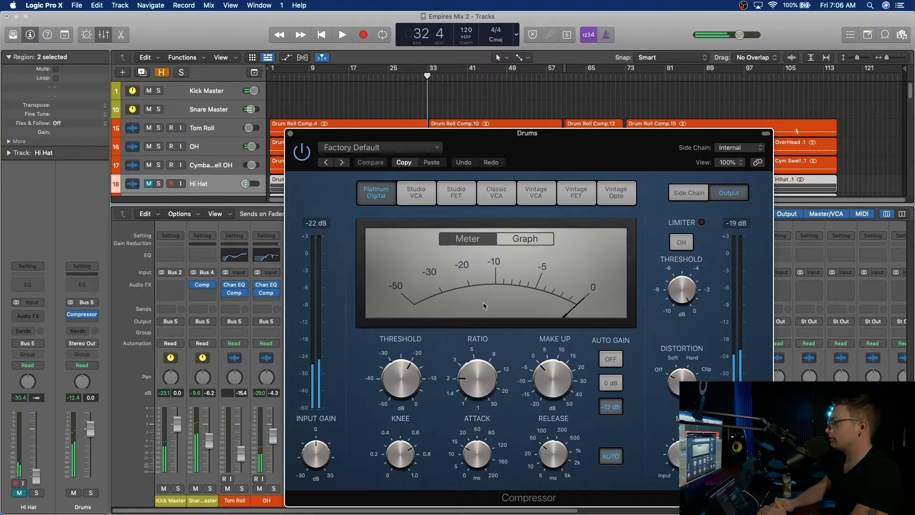
Turn off the Drums compressor's auto gain and auto release, and set its ratio to 2.3:1 and attack to 9.0 ms.
{"action": "left_click", "coordinate": [611, 359]}
{"action": "left_click", "coordinate": [610, 457]}
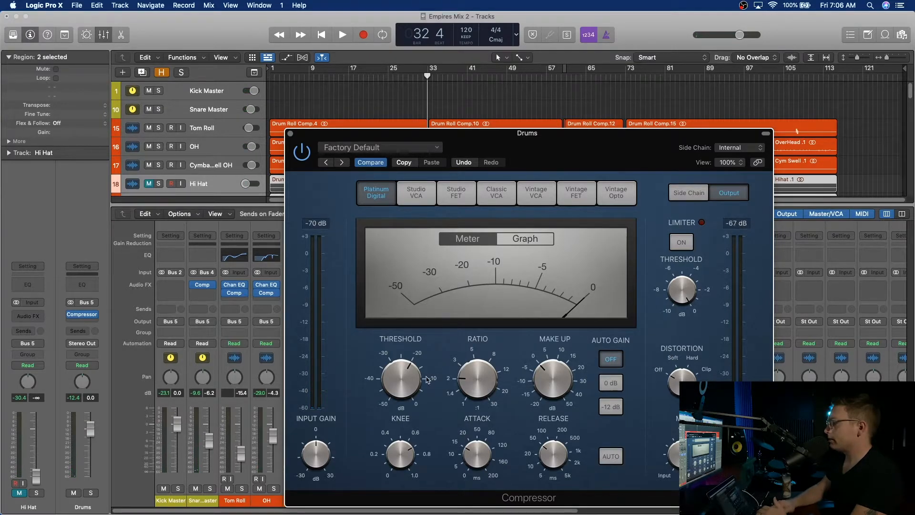
{"action": "scroll", "coordinate": [479, 384], "scroll_direction": "up", "scroll_amount": 1}
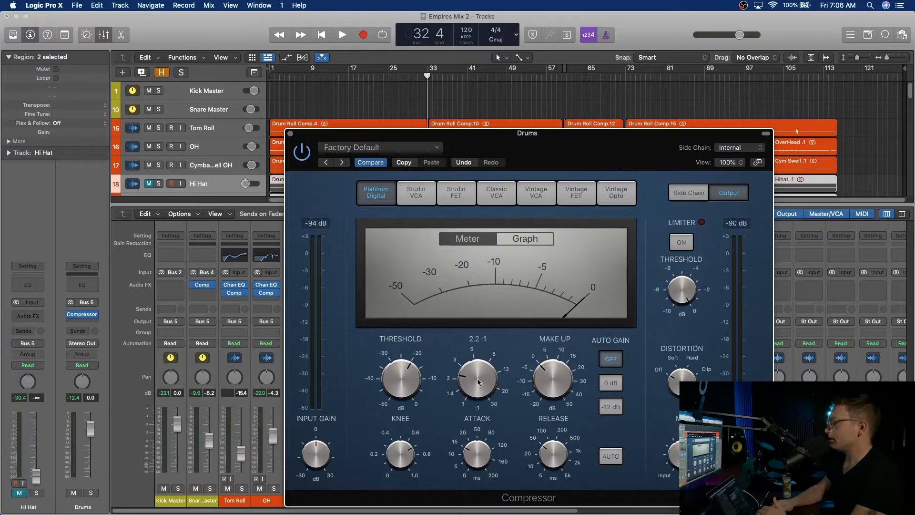
{"action": "mouse_move", "coordinate": [402, 385]}
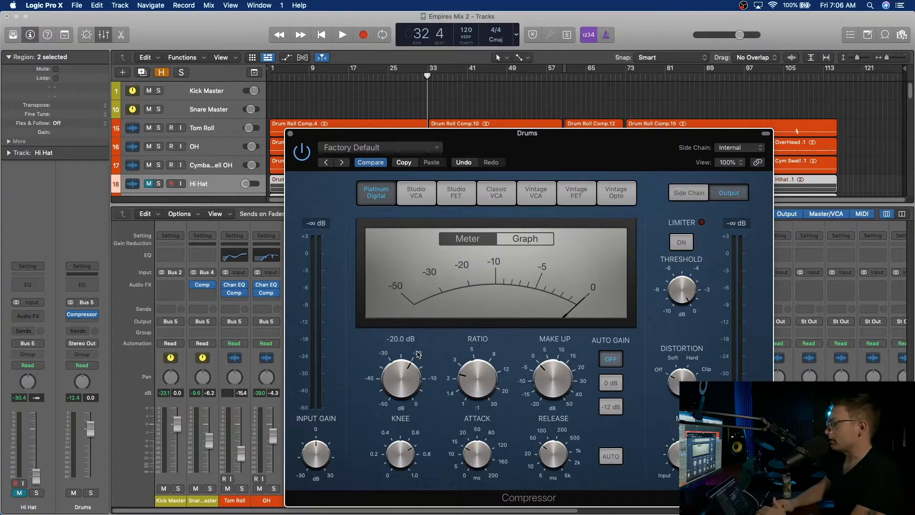
{"action": "scroll", "coordinate": [465, 377], "scroll_direction": "up", "scroll_amount": 1}
{"action": "mouse_move", "coordinate": [474, 449]}
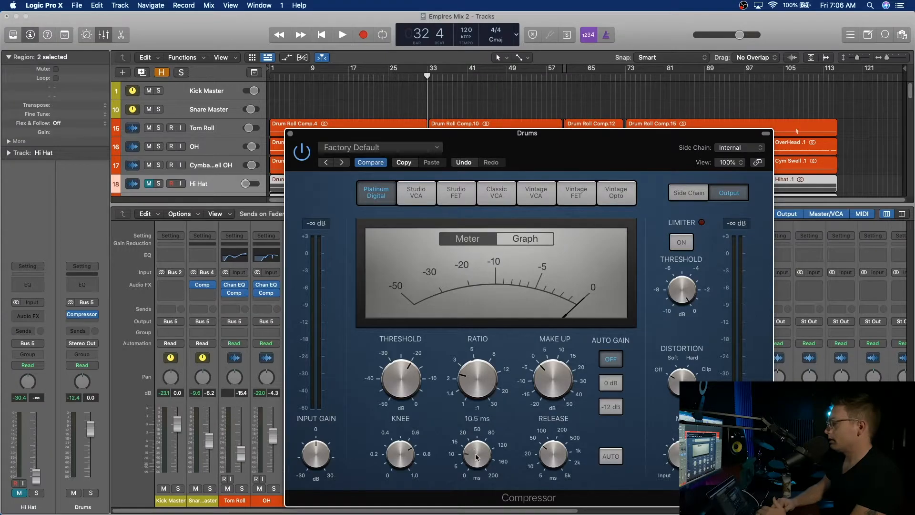
{"action": "left_click_drag", "start_coordinate": [477, 457], "coordinate": [476, 459]}
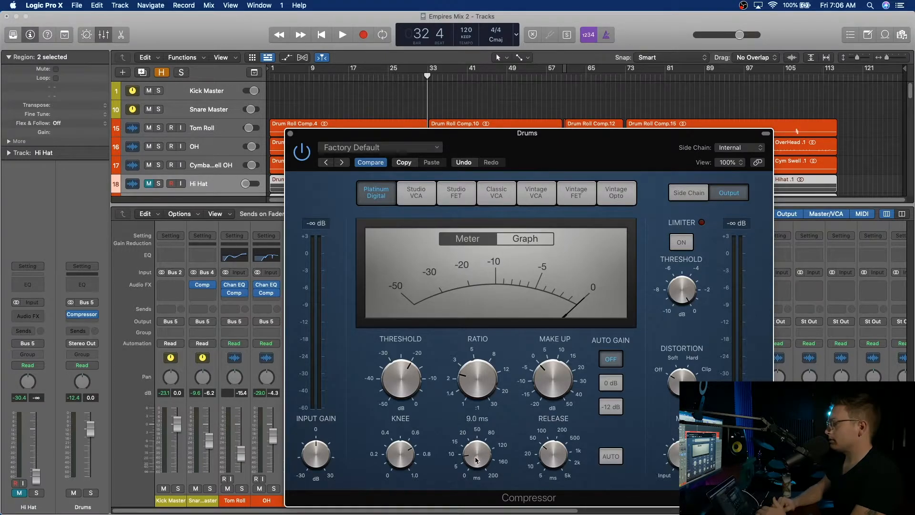
{"action": "mouse_move", "coordinate": [409, 364]}
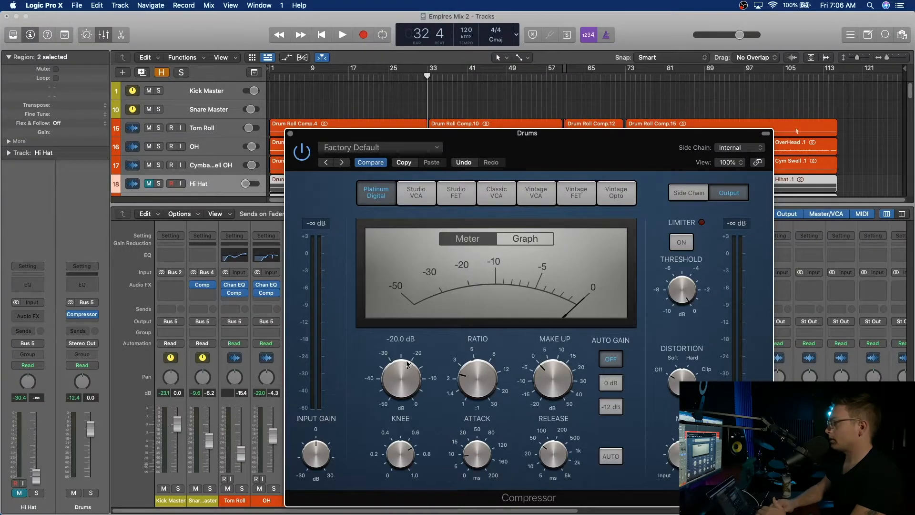
Switch the Drums compressor to the Studio FET model and audition it from about bar 32.
{"action": "left_click", "coordinate": [456, 196]}
{"action": "mouse_move", "coordinate": [486, 397]}
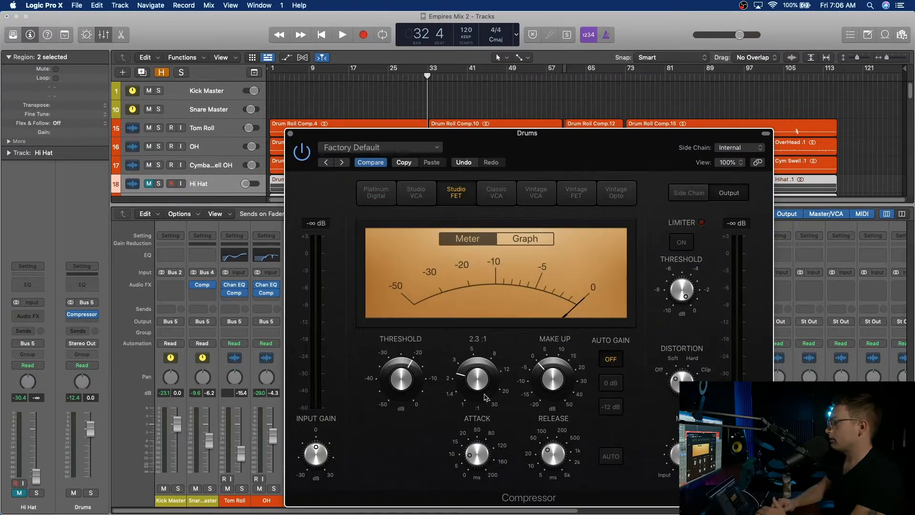
{"action": "mouse_move", "coordinate": [412, 381]}
{"action": "key", "text": "space"}
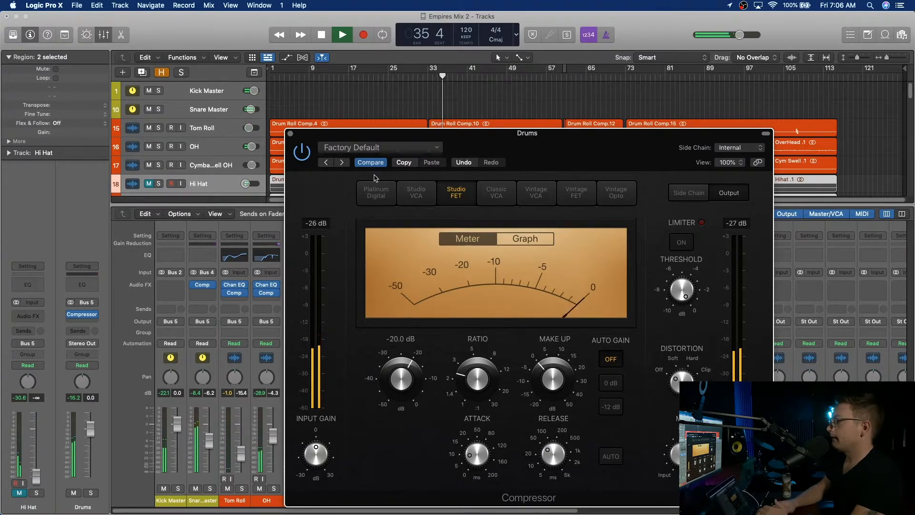
Compare the drums with the Drums compressor bypassed and active during playback, ending with it active, and close its window.
{"action": "left_click", "coordinate": [301, 157]}
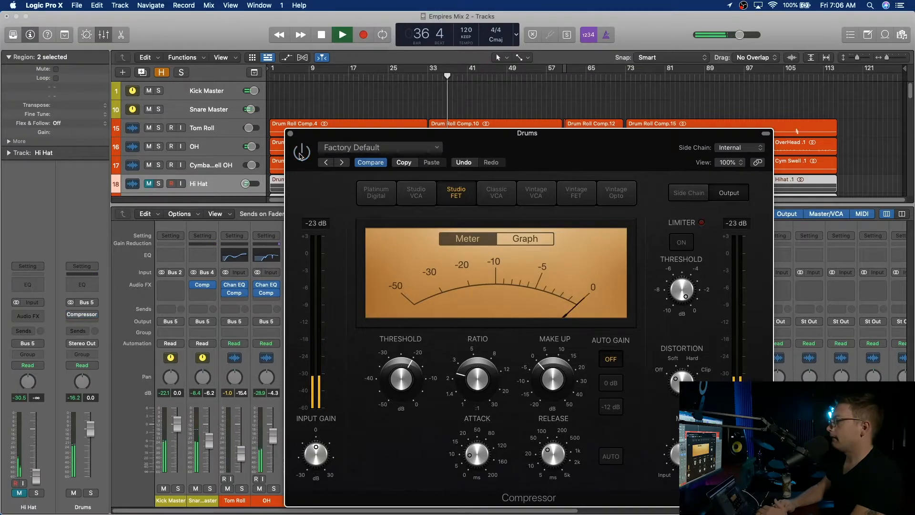
{"action": "left_click", "coordinate": [301, 156]}
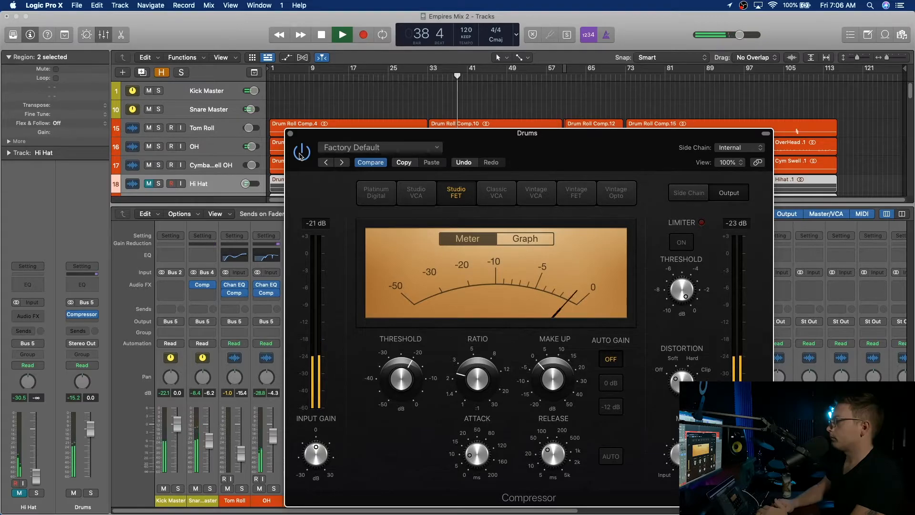
{"action": "key", "text": "space"}
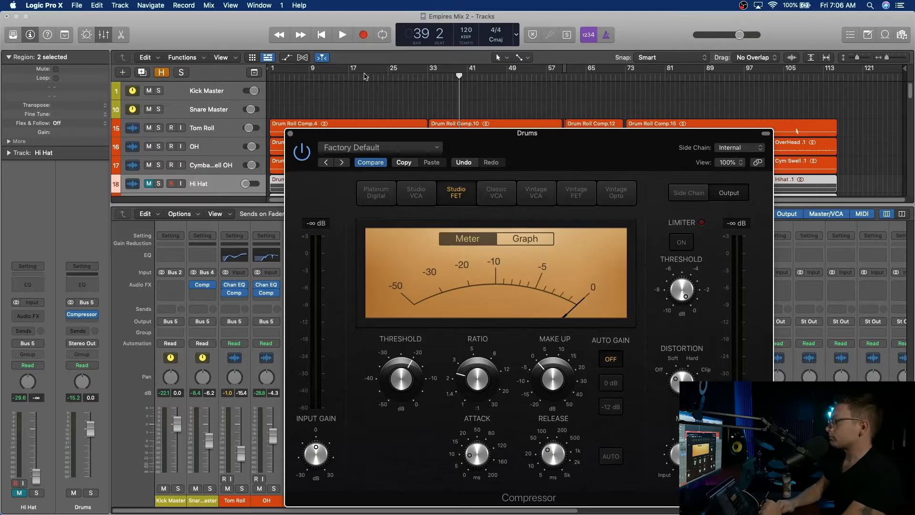
{"action": "left_click", "coordinate": [290, 133]}
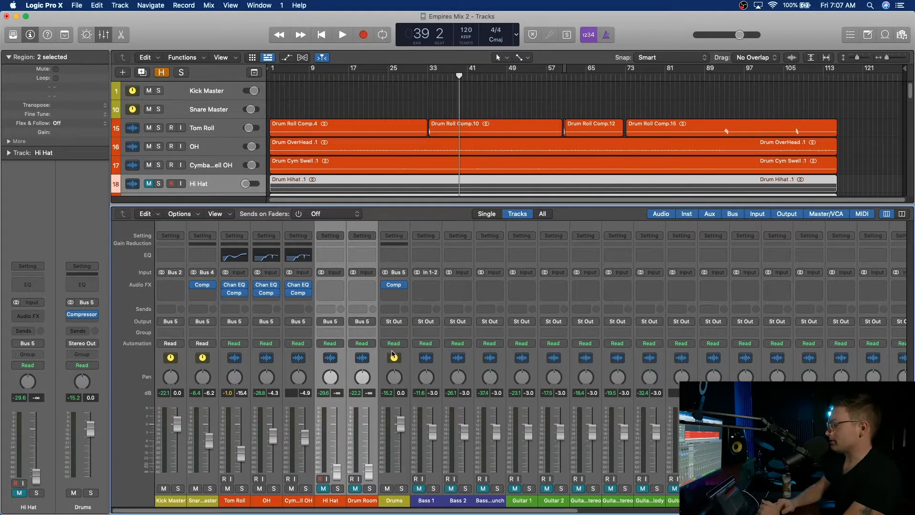
Insert the Phat FX multi-effect on the Drums bus below the Compressor.
{"action": "left_click", "coordinate": [393, 292]}
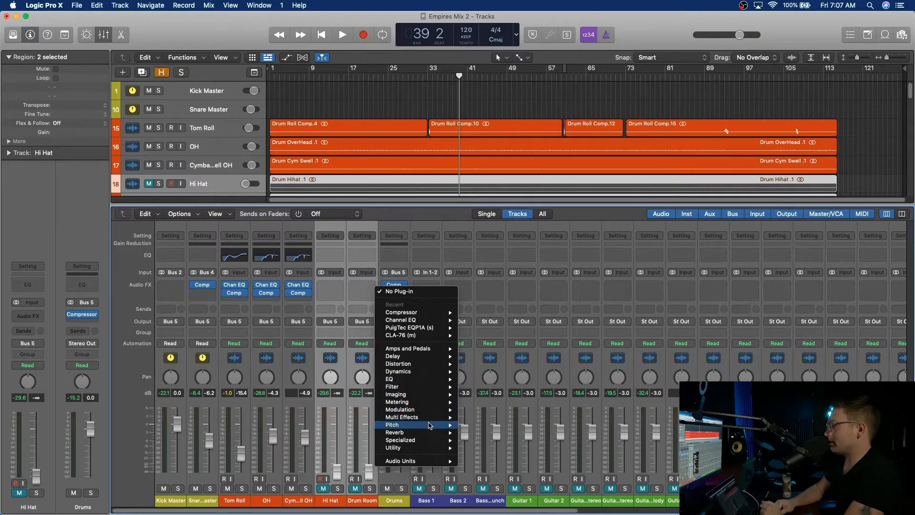
{"action": "mouse_move", "coordinate": [431, 427]}
{"action": "mouse_move", "coordinate": [426, 442]}
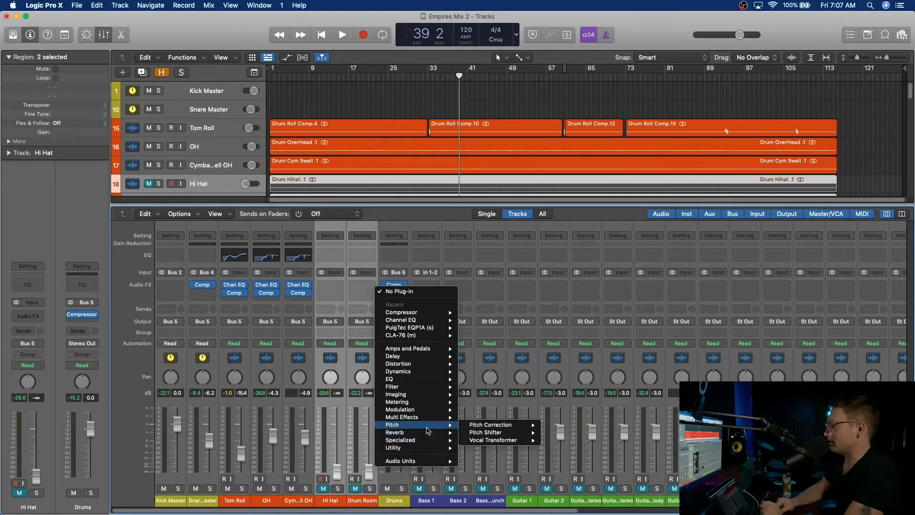
{"action": "mouse_move", "coordinate": [489, 421]}
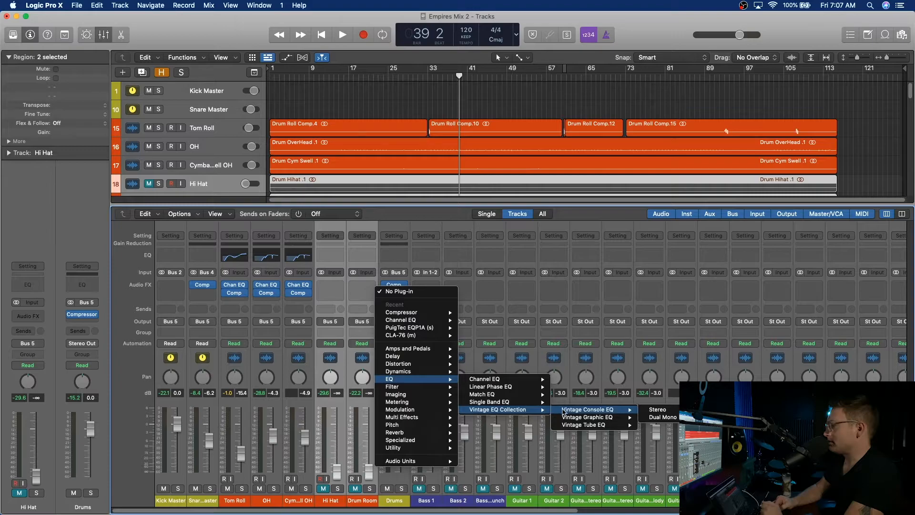
{"action": "mouse_move", "coordinate": [562, 425]}
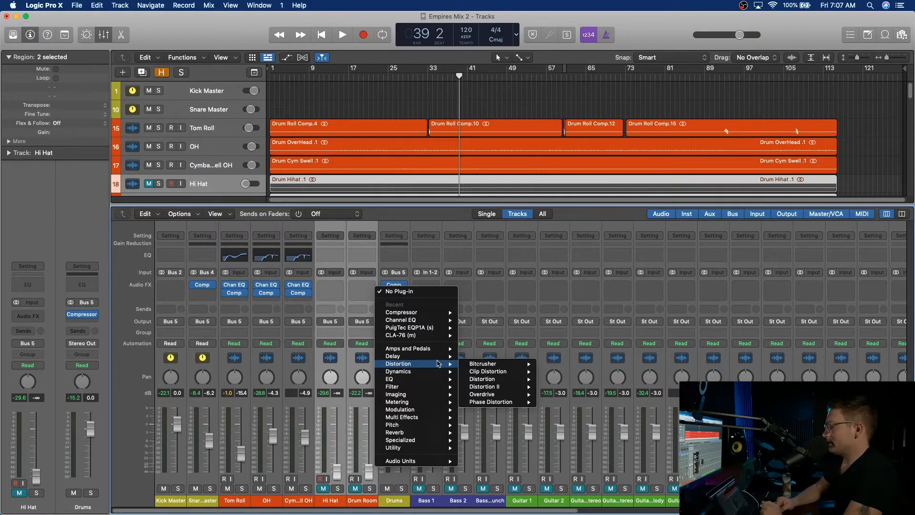
{"action": "mouse_move", "coordinate": [486, 395]}
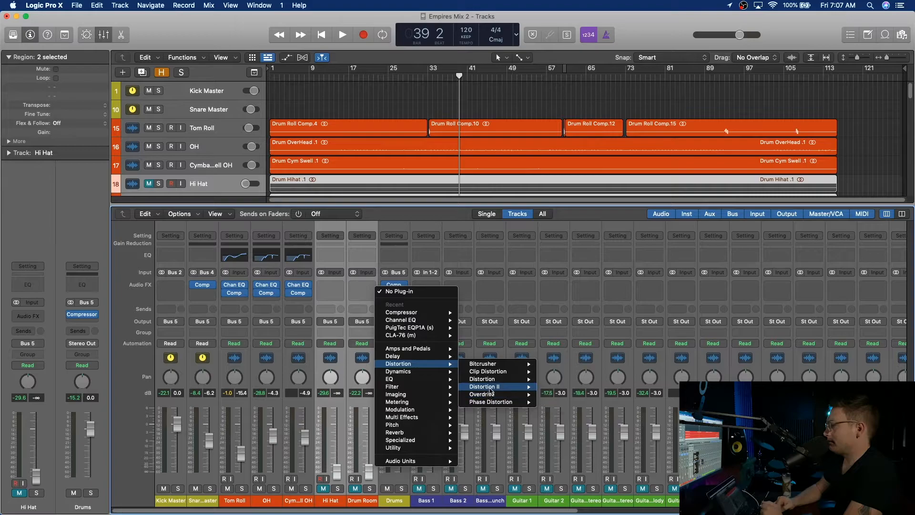
{"action": "mouse_move", "coordinate": [494, 375]}
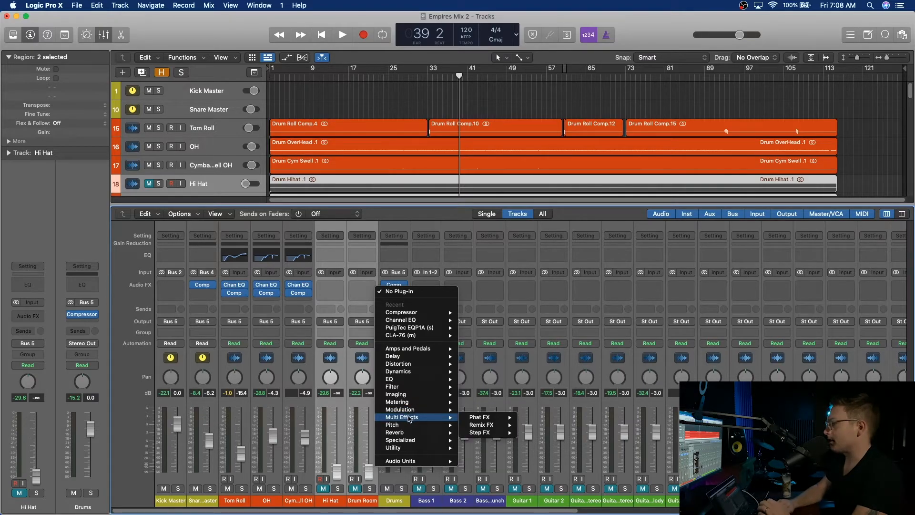
{"action": "left_click", "coordinate": [532, 419]}
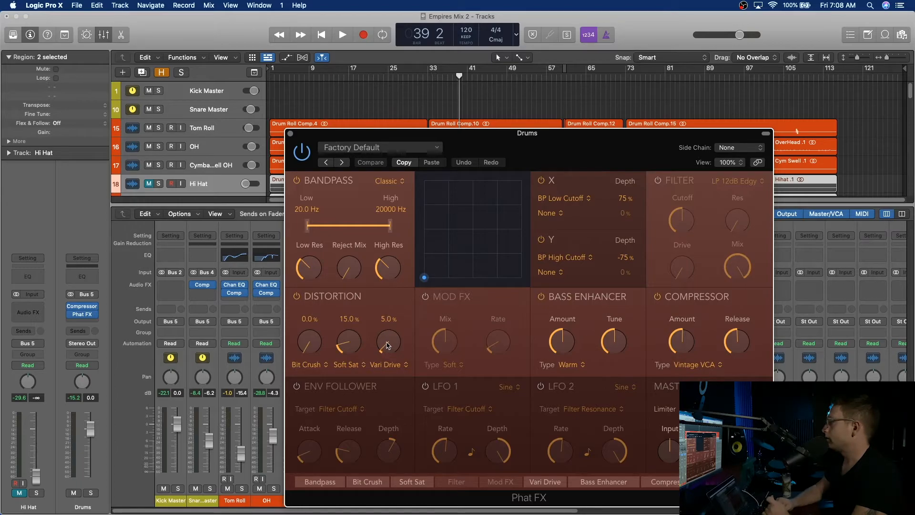
Set Phat FX's Vari Drive to 0% and switch off its Bandpass, X modulation, Bass Enhancer and Compressor sections.
{"action": "left_click_drag", "start_coordinate": [389, 345], "coordinate": [399, 365]}
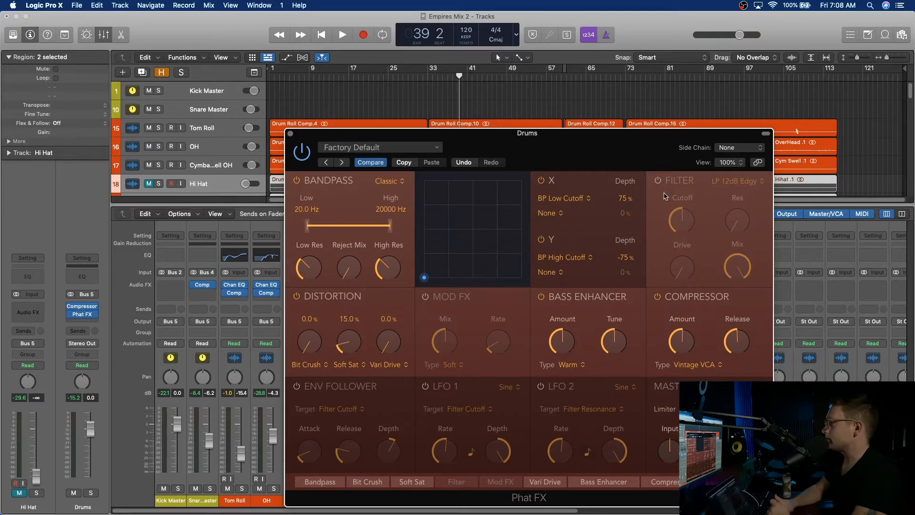
{"action": "left_click", "coordinate": [297, 181]}
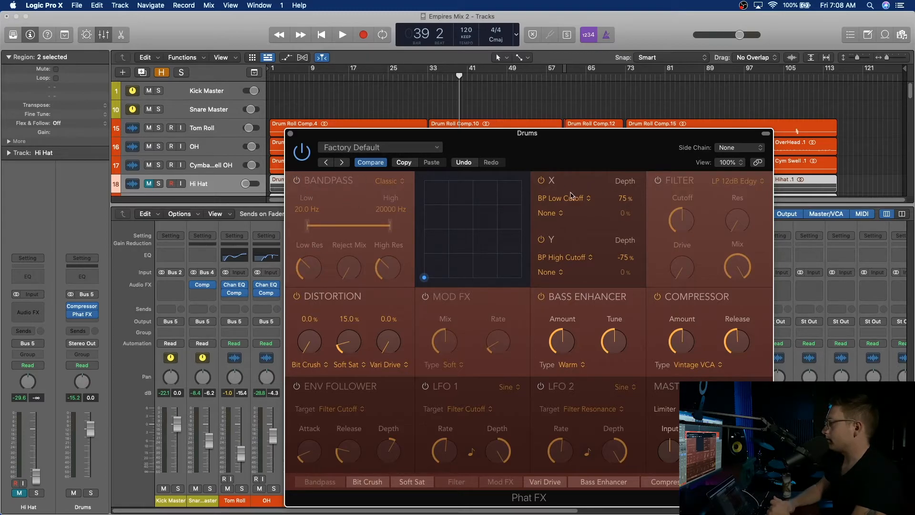
{"action": "left_click", "coordinate": [542, 181]}
{"action": "left_click", "coordinate": [541, 297]}
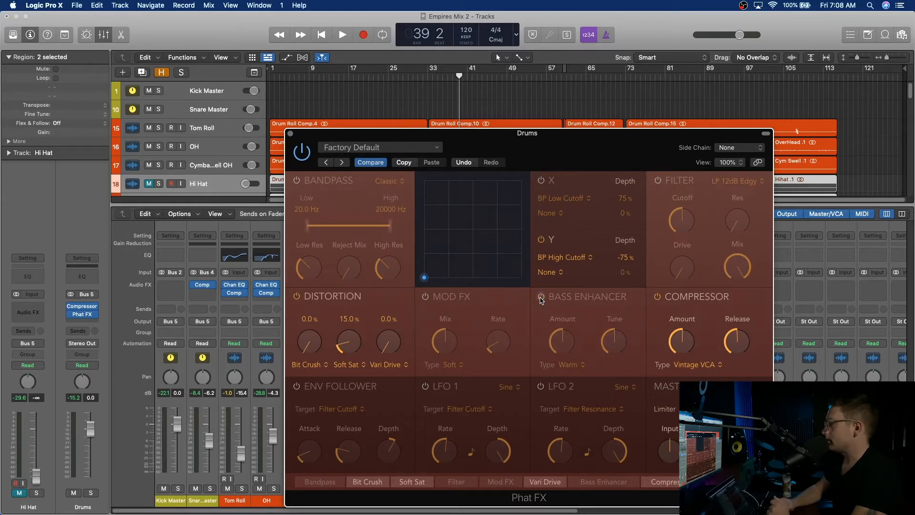
{"action": "left_click", "coordinate": [658, 297]}
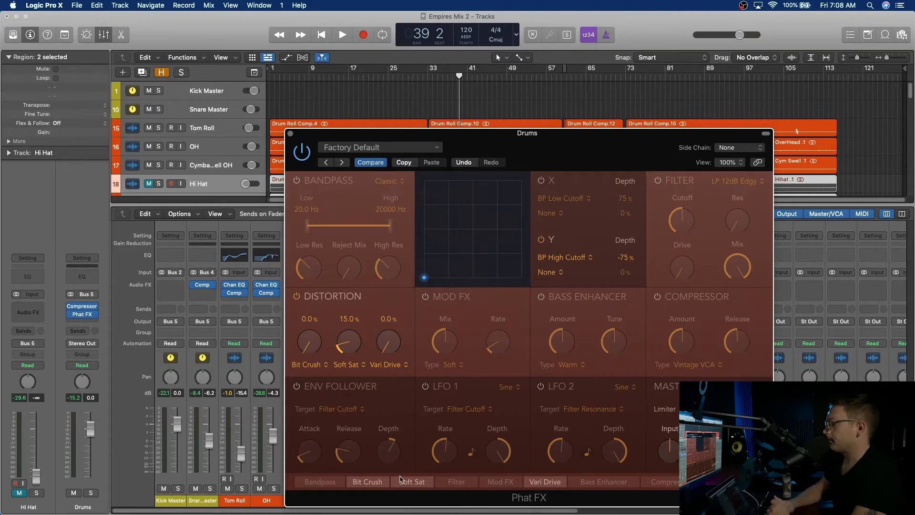
Raise Phat FX's Soft Sat distortion to 57.3% during playback and compare the drums with the effect bypassed and active.
{"action": "left_click_drag", "start_coordinate": [353, 344], "coordinate": [373, 424]}
{"action": "left_click_drag", "start_coordinate": [425, 135], "coordinate": [416, 97]}
{"action": "key", "text": "space"}
{"action": "left_click_drag", "start_coordinate": [471, 106], "coordinate": [475, 108]}
{"action": "left_click_drag", "start_coordinate": [345, 305], "coordinate": [430, 237]}
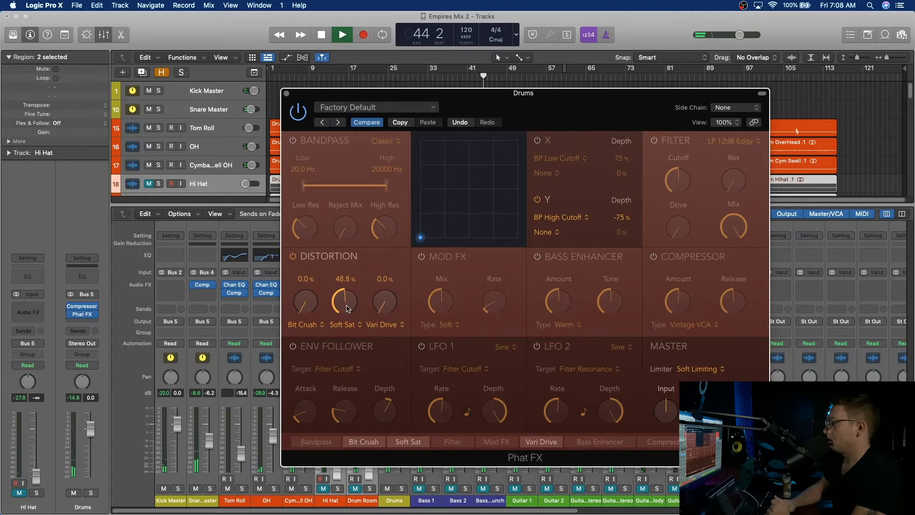
{"action": "left_click_drag", "start_coordinate": [394, 94], "coordinate": [523, 92]}
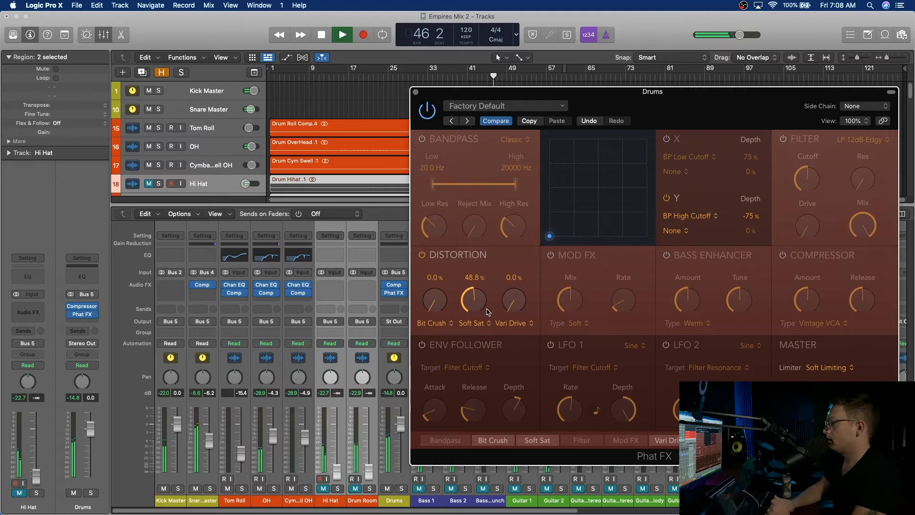
{"action": "left_click_drag", "start_coordinate": [480, 304], "coordinate": [482, 292]}
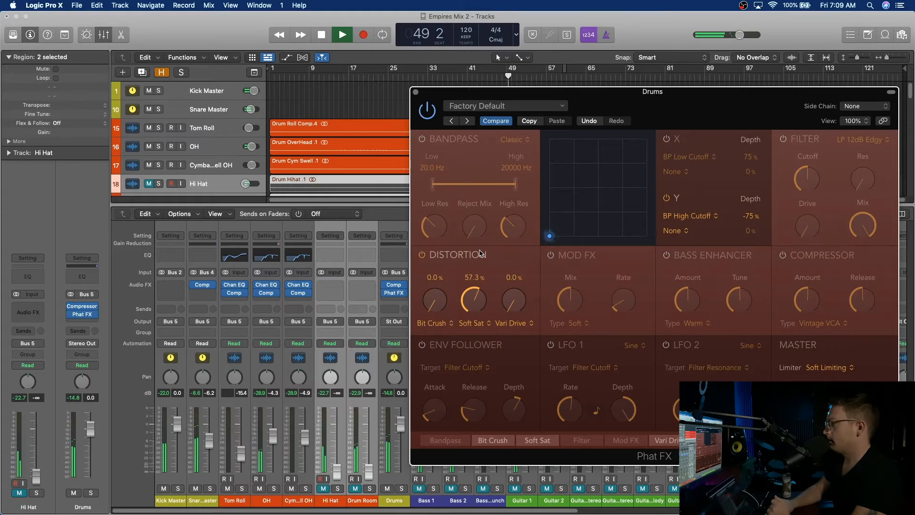
{"action": "left_click", "coordinate": [428, 113]}
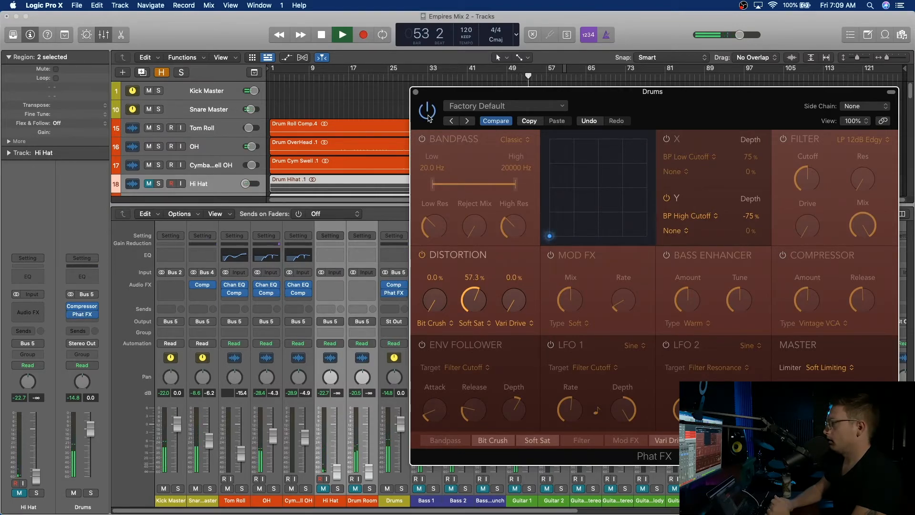
{"action": "key", "text": "space"}
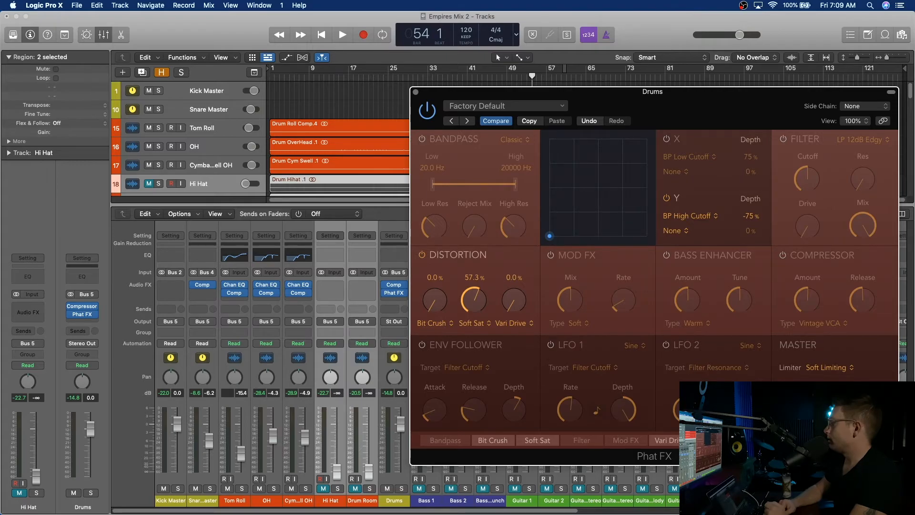
Turn off the Master limiter in Phat FX and compare the drums with the effect bypassed and active from about bar 54.
{"action": "left_click", "coordinate": [837, 372]}
{"action": "left_click", "coordinate": [838, 352]}
{"action": "key", "text": "space"}
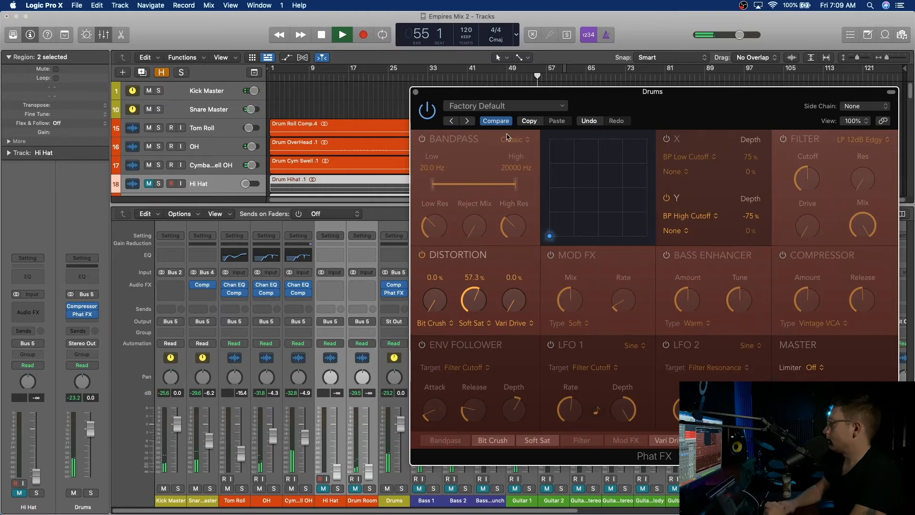
{"action": "left_click", "coordinate": [426, 115]}
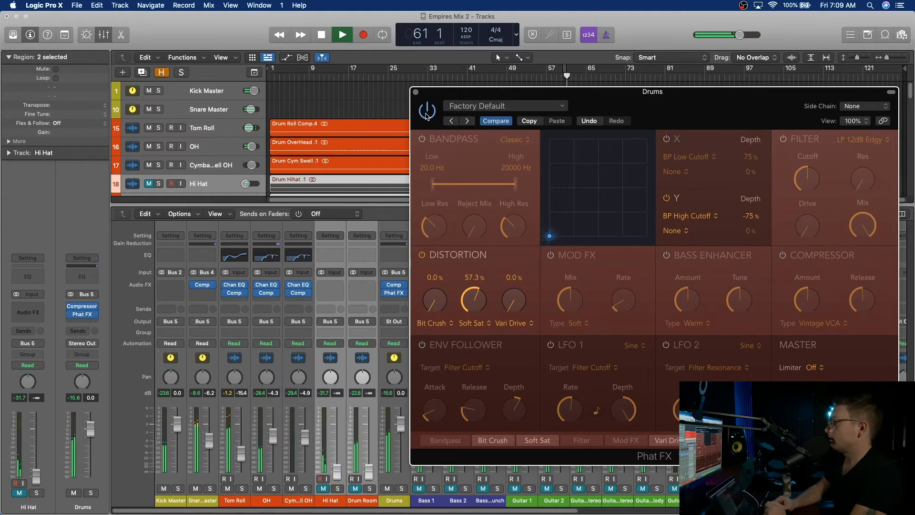
{"action": "key", "text": "space"}
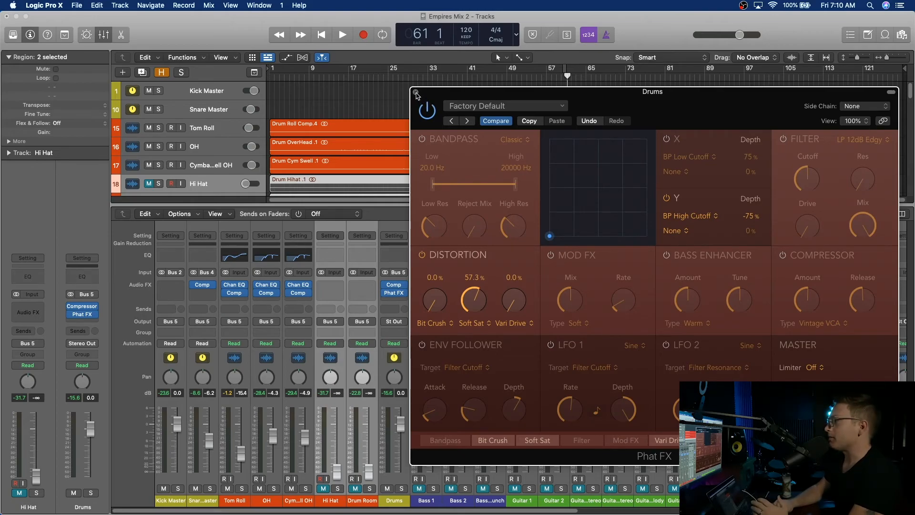
Audition the saturated drums once more from about bar 61 and close the Phat FX window.
{"action": "key", "text": "space"}
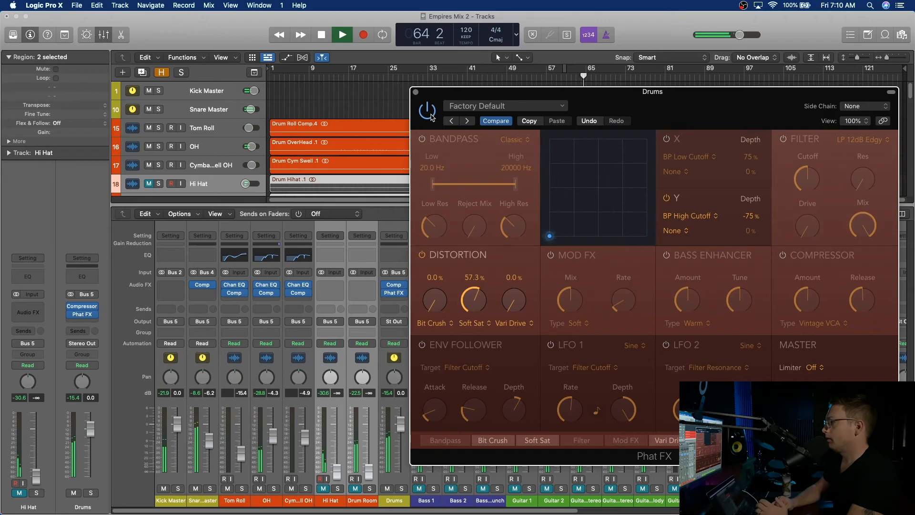
{"action": "key", "text": "space"}
{"action": "left_click", "coordinate": [417, 92]}
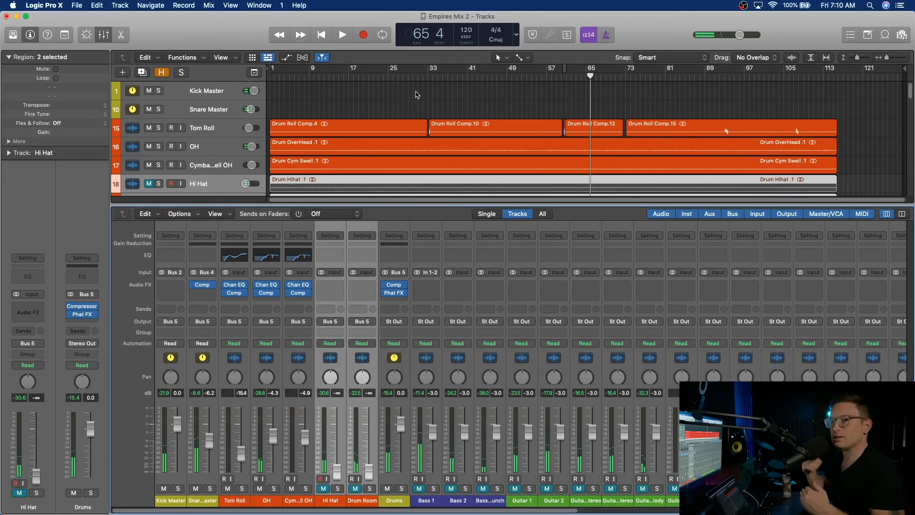